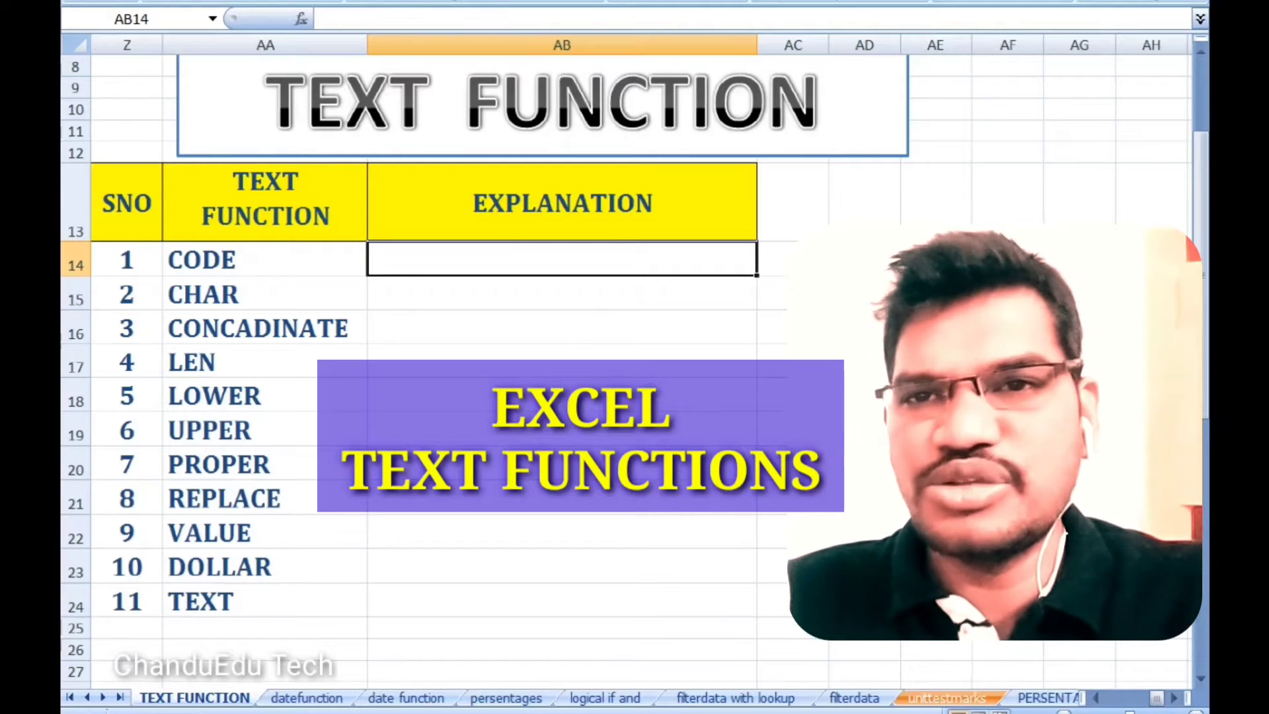
Step: Enter =CODE("A") in AB14 so the CODE row displays 65
text(=)
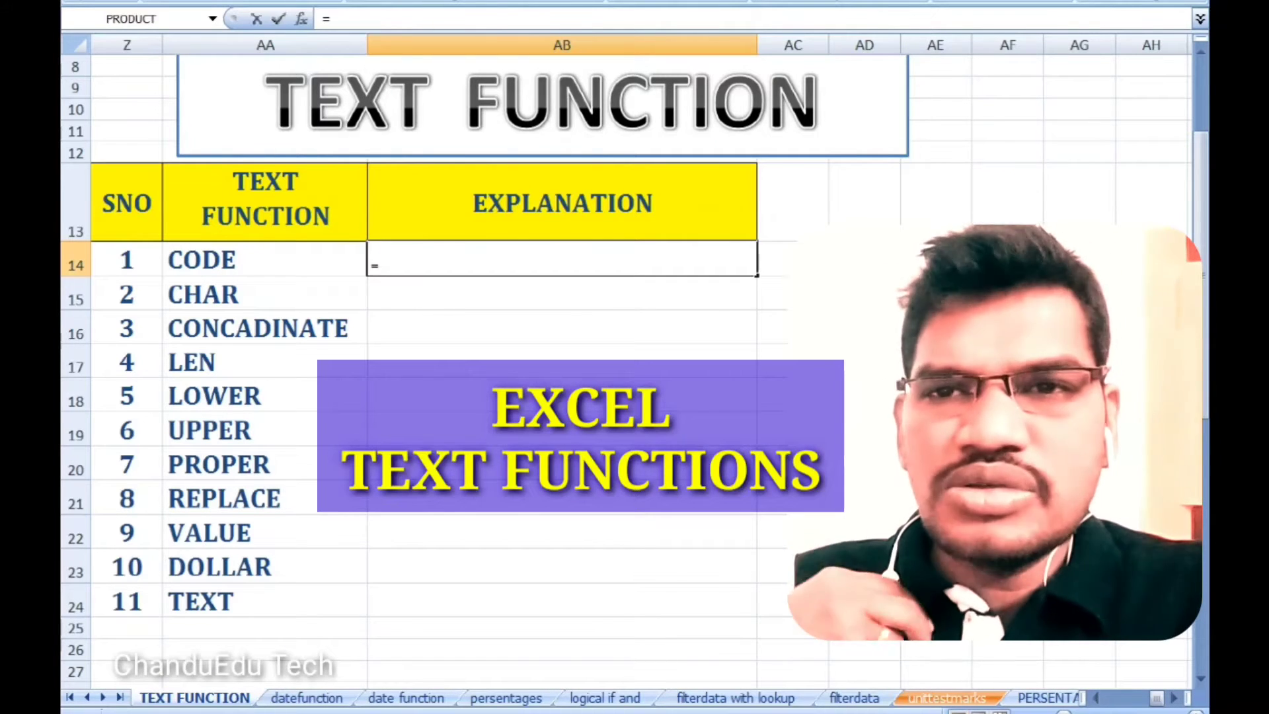
text(CODE)
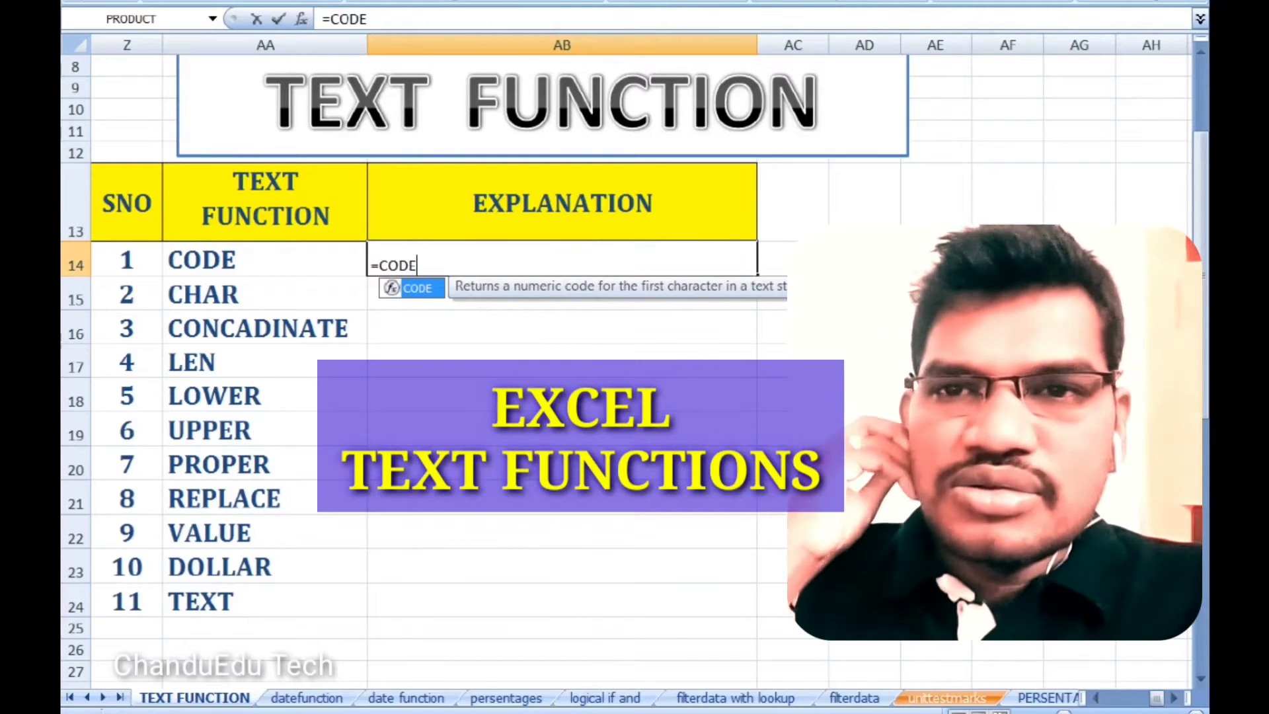
text(()
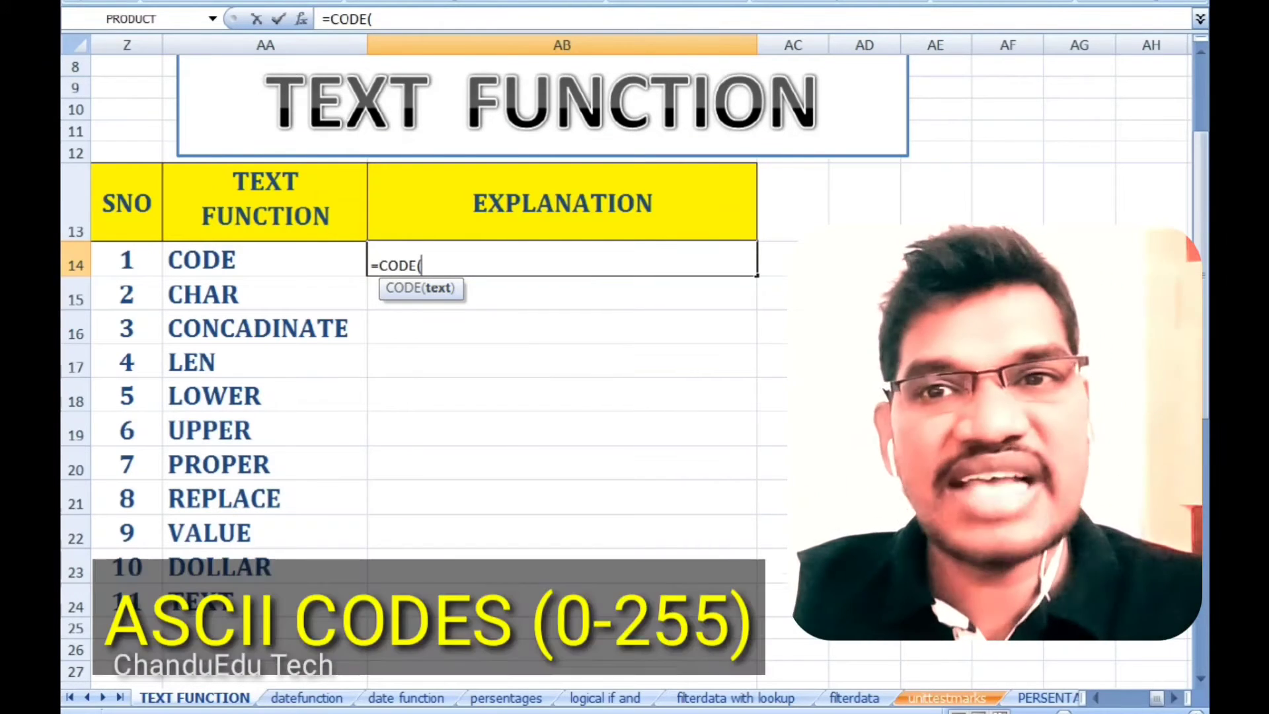
text(")
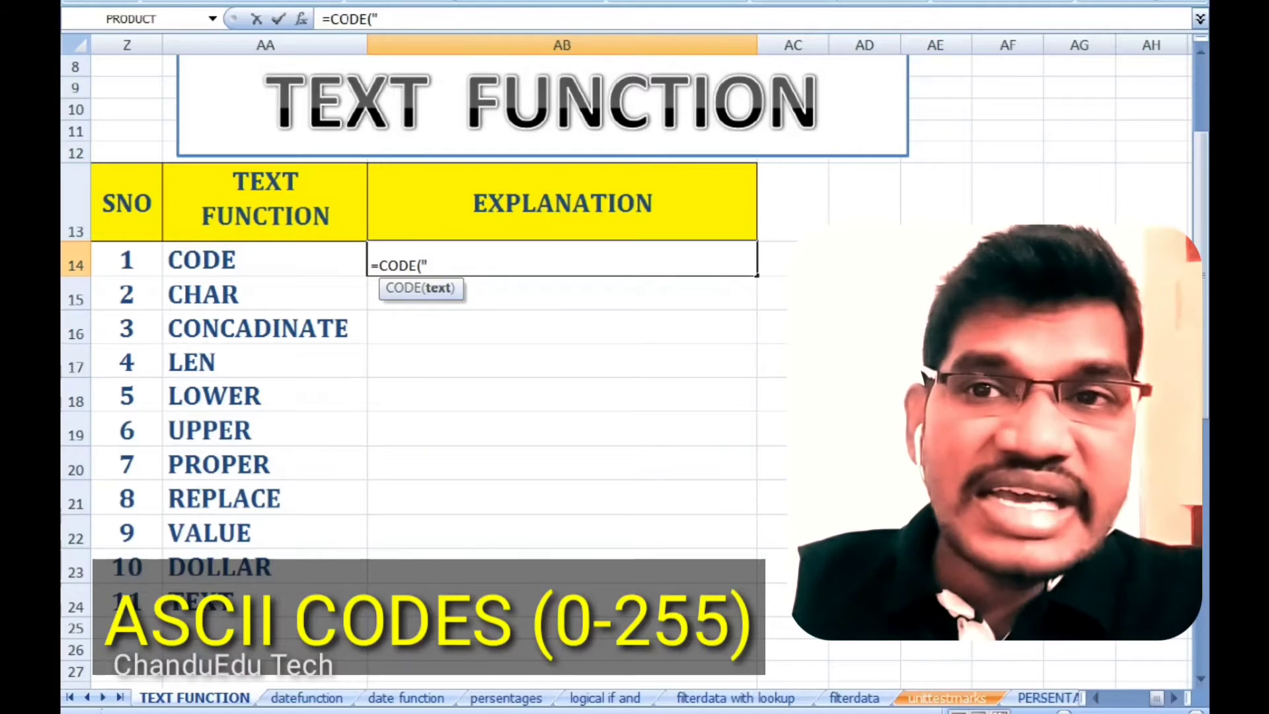
text(a)
key(BackSpace)
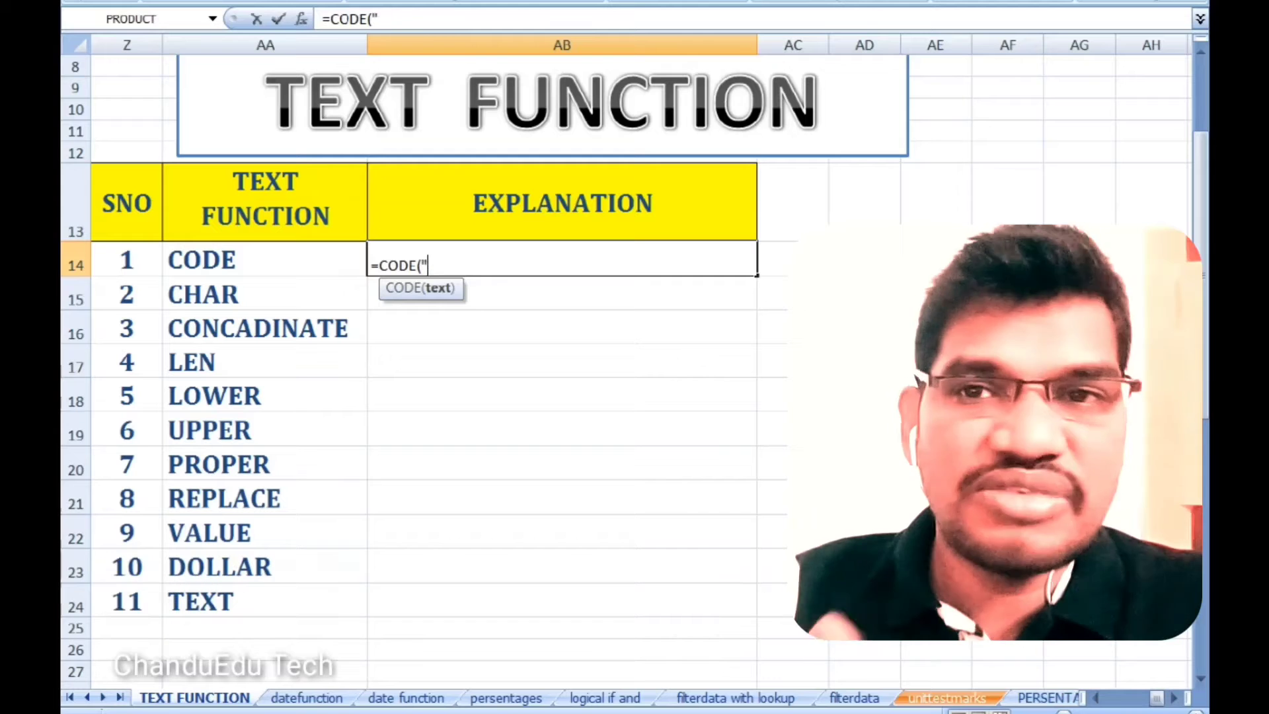
text(a)
key(BackSpace)
text(A")
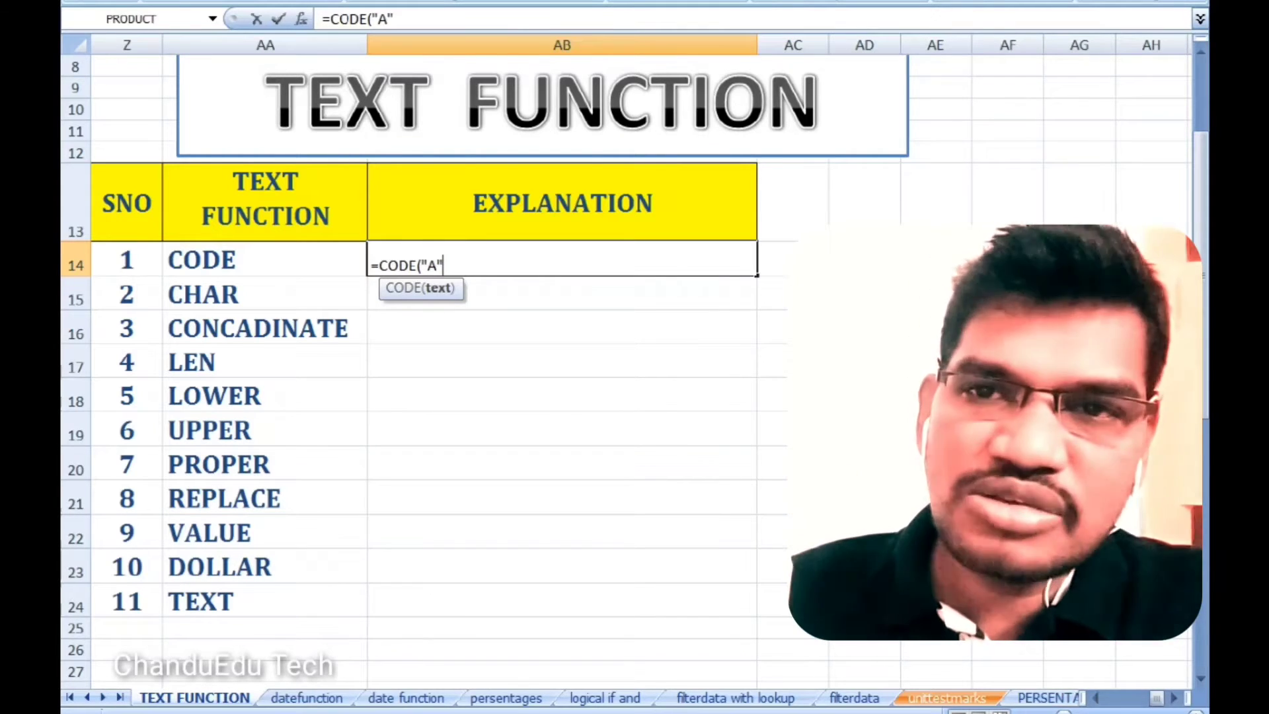
text())
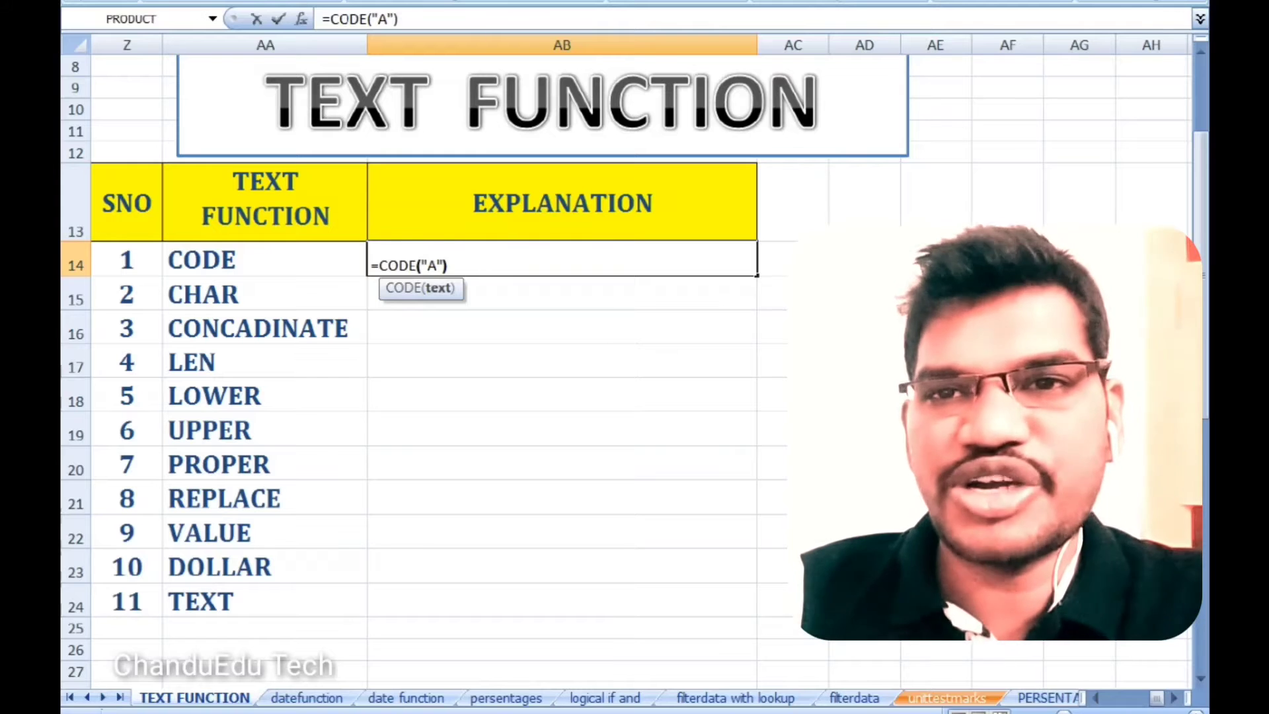
key(Return)
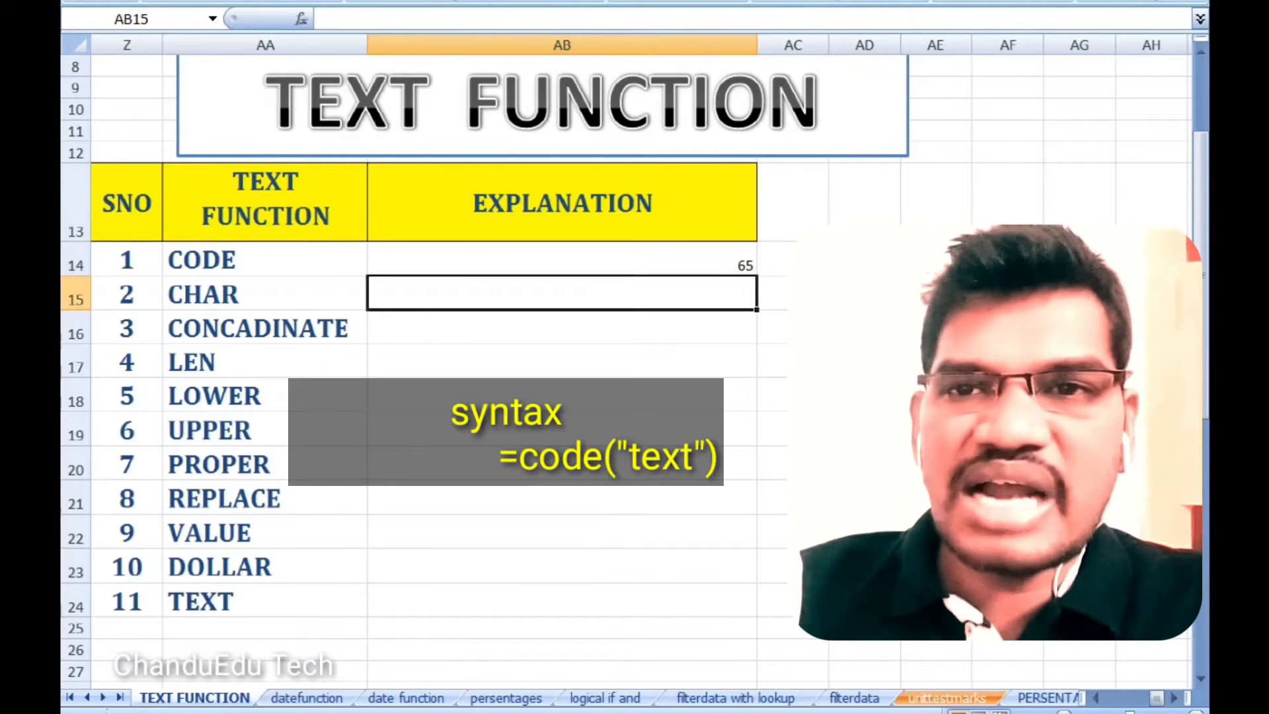
Step: Select the EXPLANATION cells AB14:AB24 and apply Center alignment with Alt+H, A, C
click(562, 259)
drag(562, 259, 562, 602)
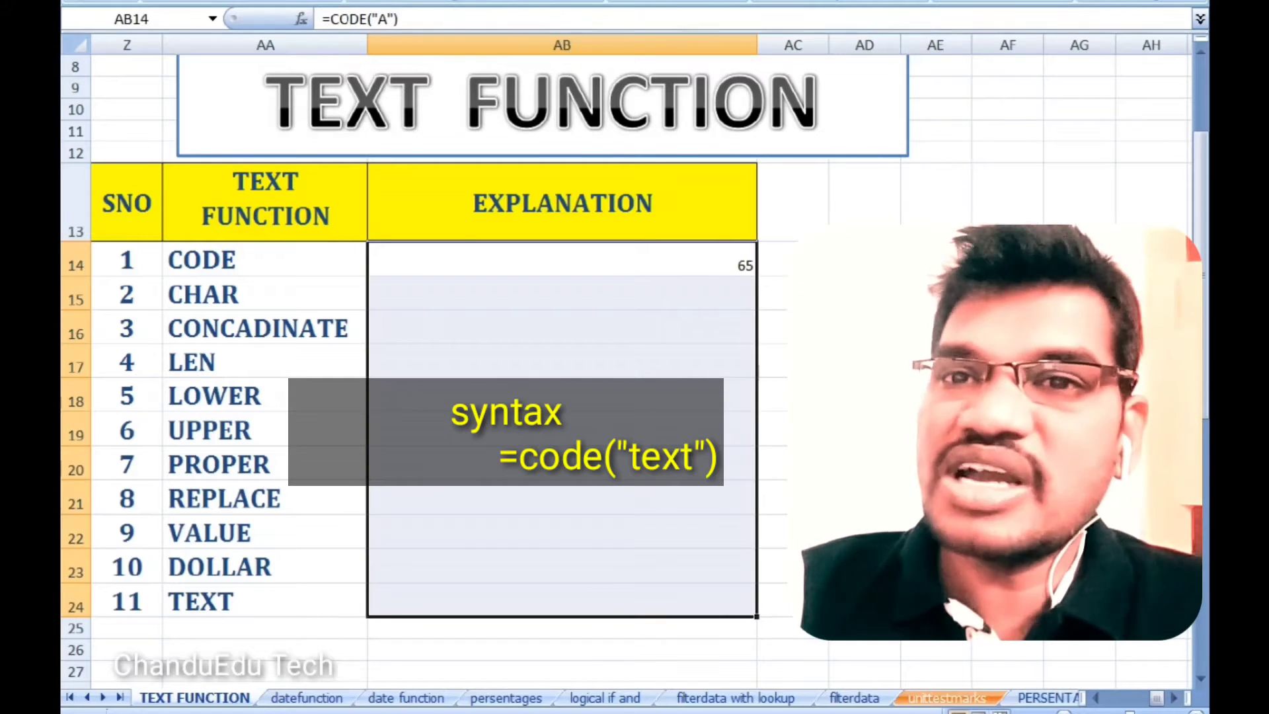
click(900, 1)
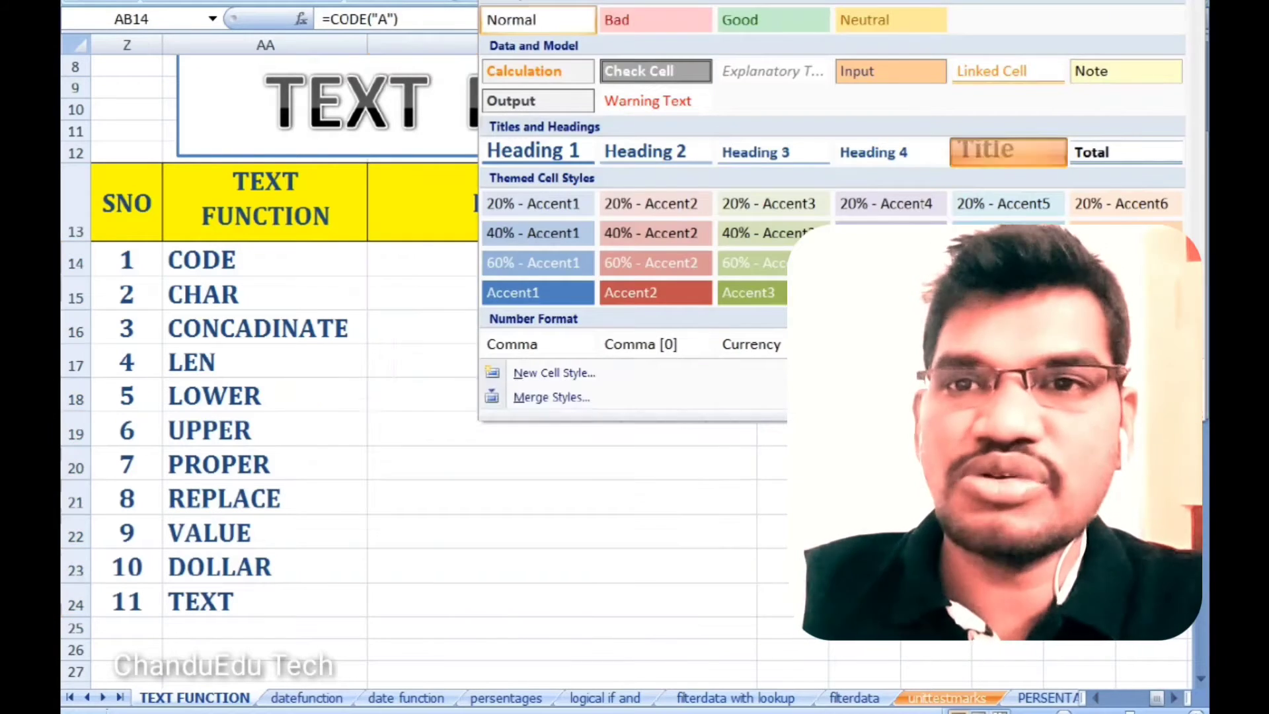
key(Escape)
click(562, 259)
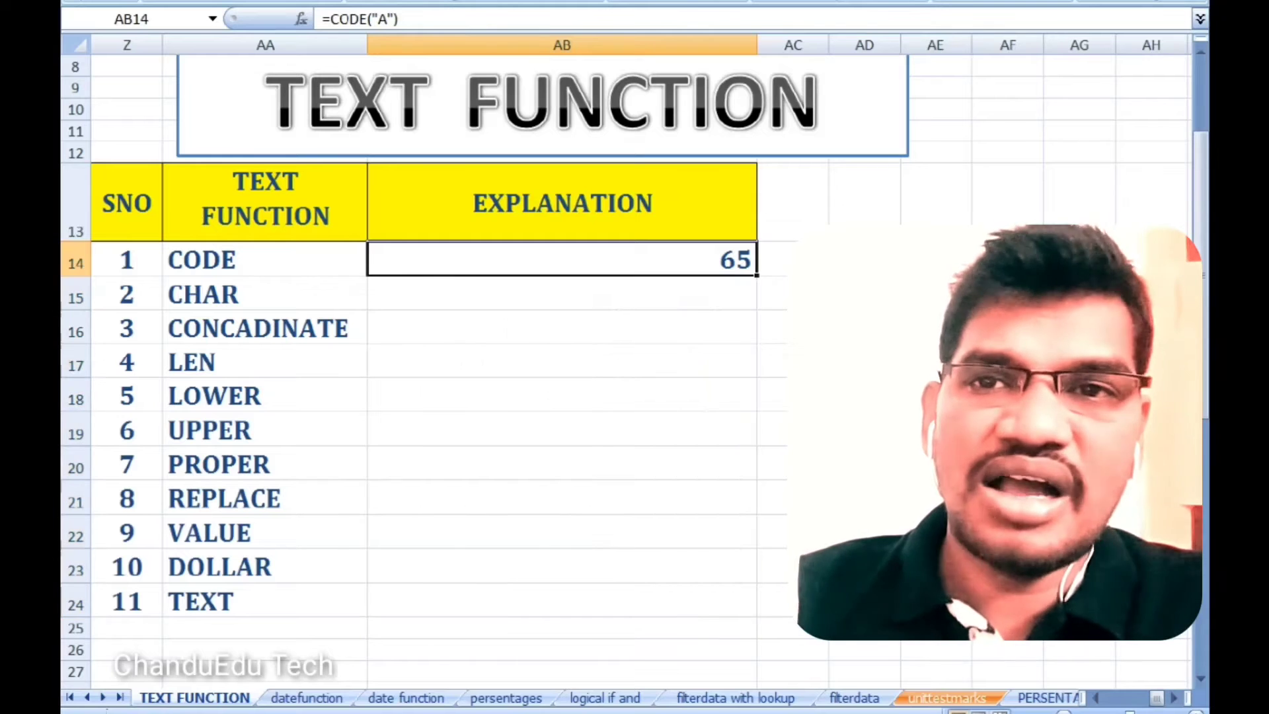
drag(562, 259, 562, 602)
key(alt+h)
key(a)
key(c)
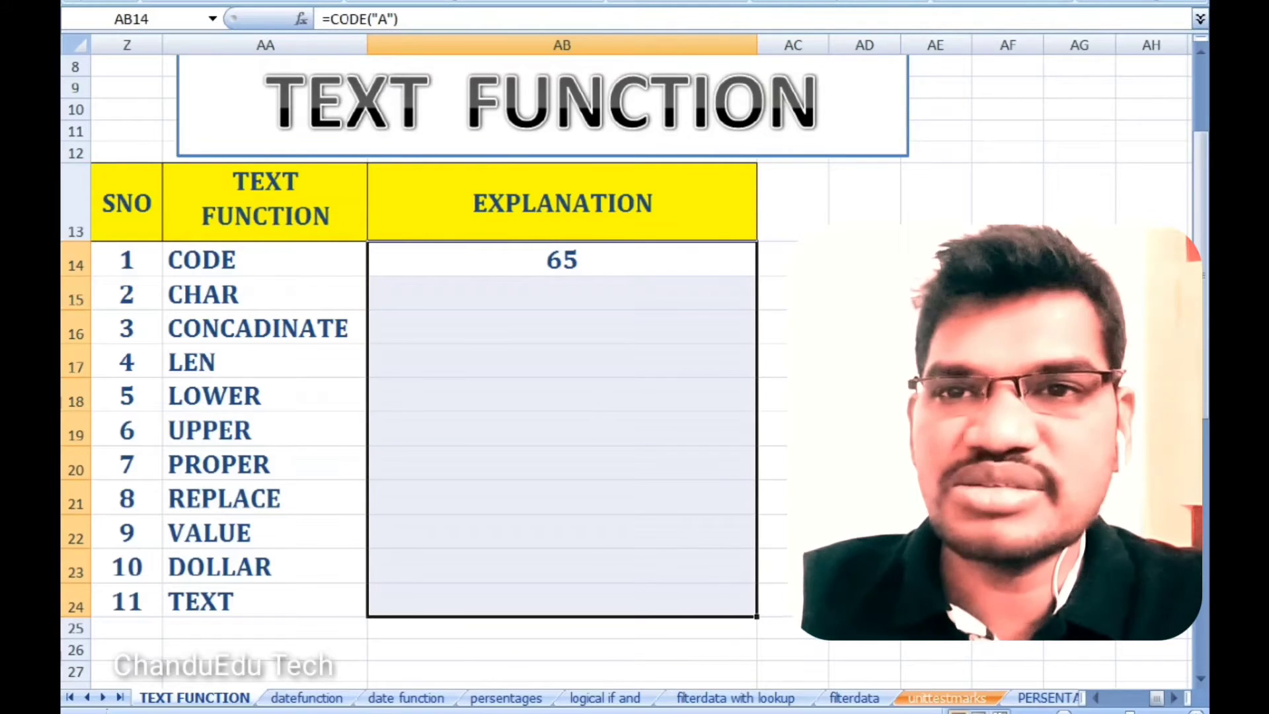
click(562, 293)
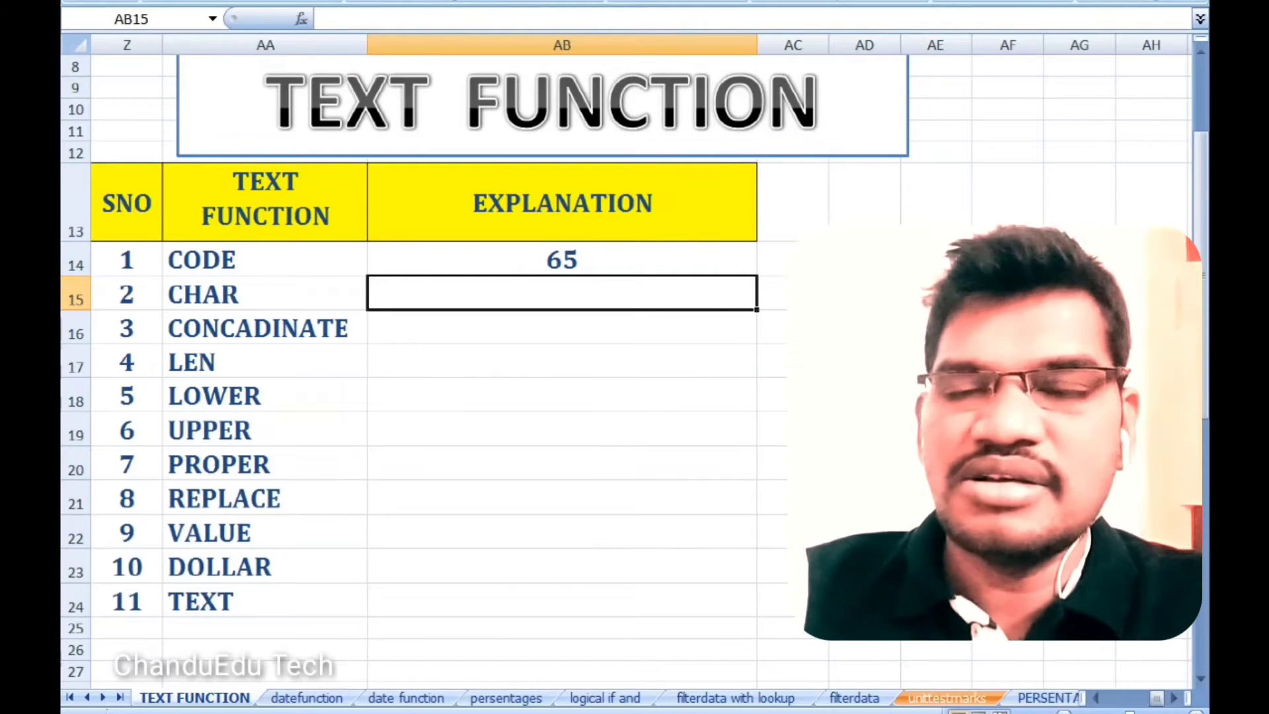
Step: Enter =CHAR(65) in AB15 so the CHAR row displays the letter A
text(=CHA)
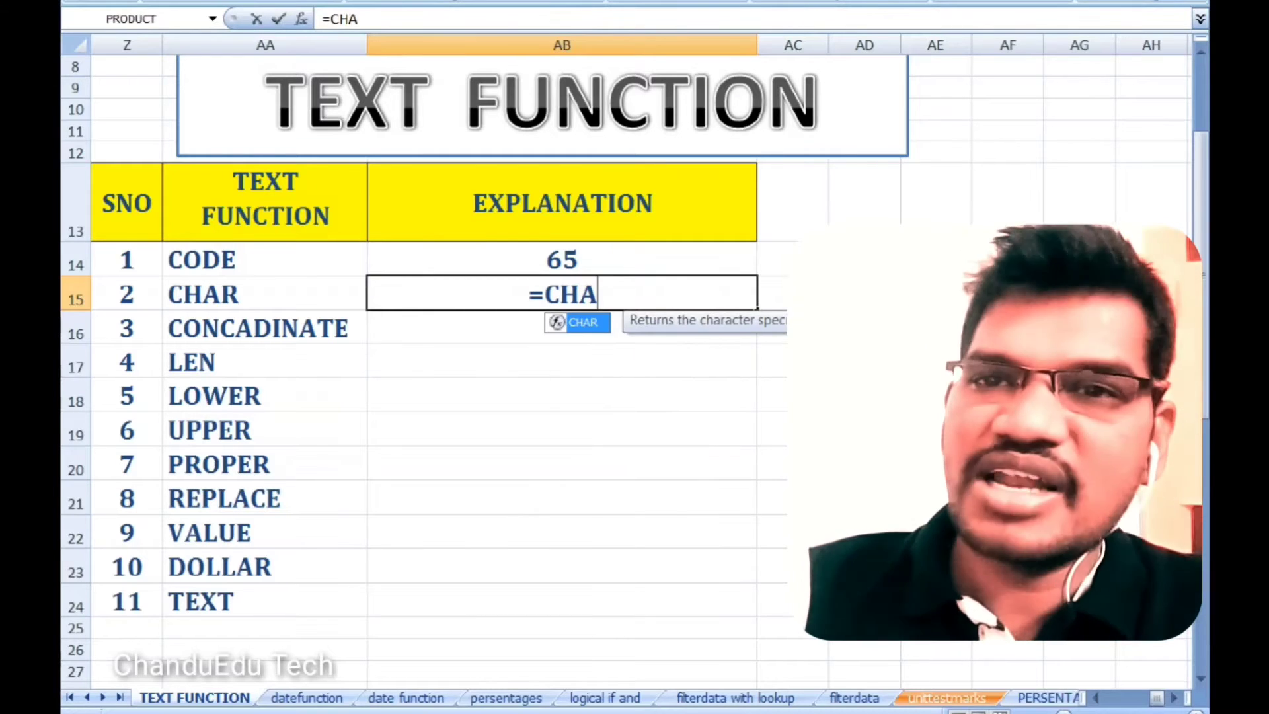
text(R)
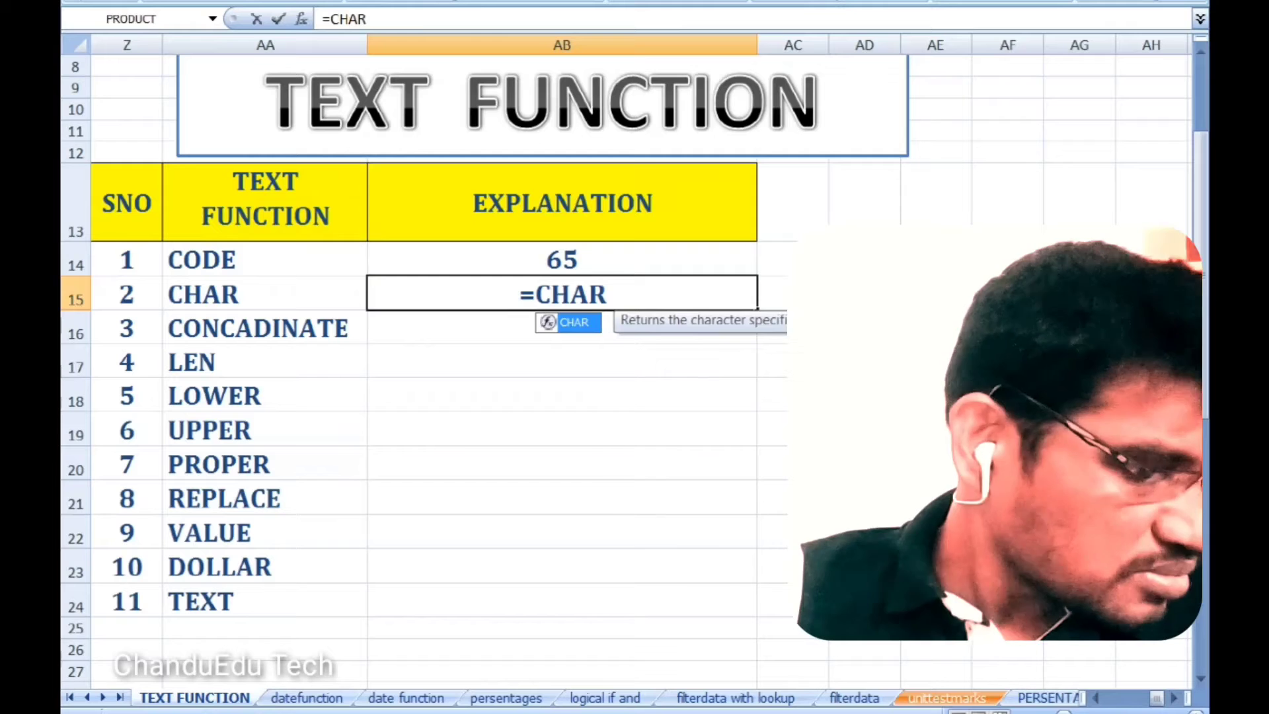
text(()
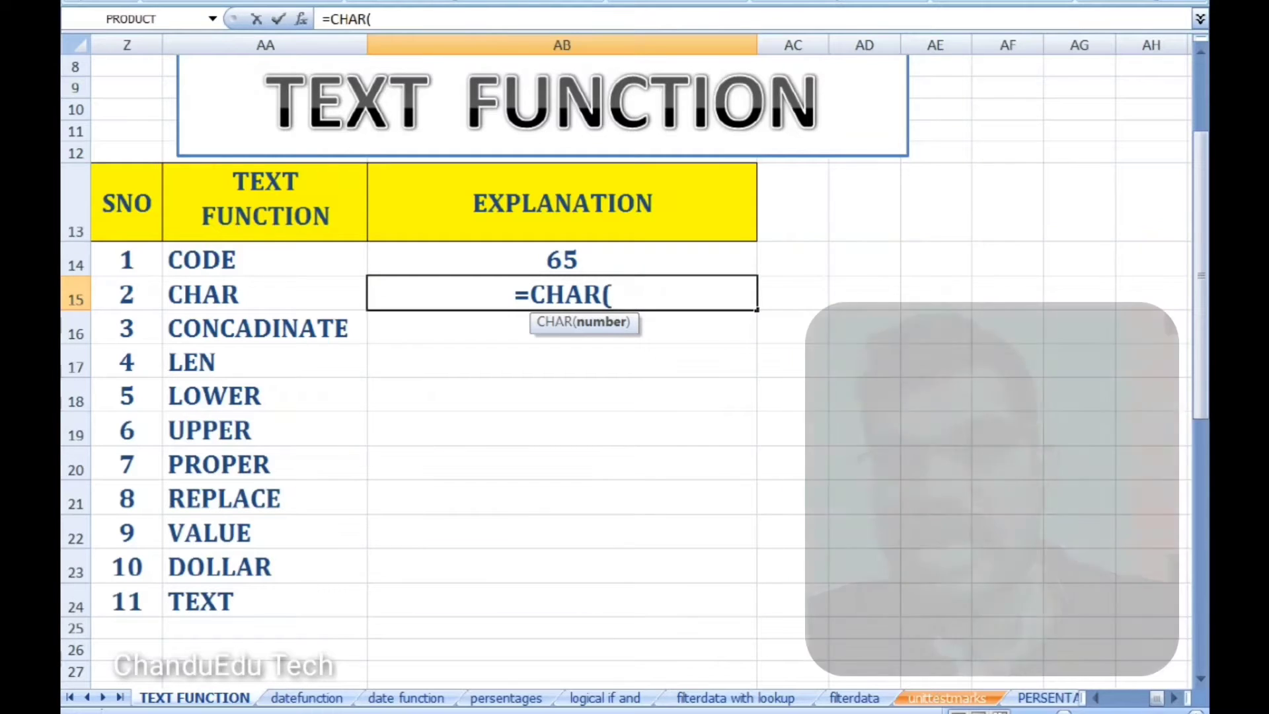
text(65)
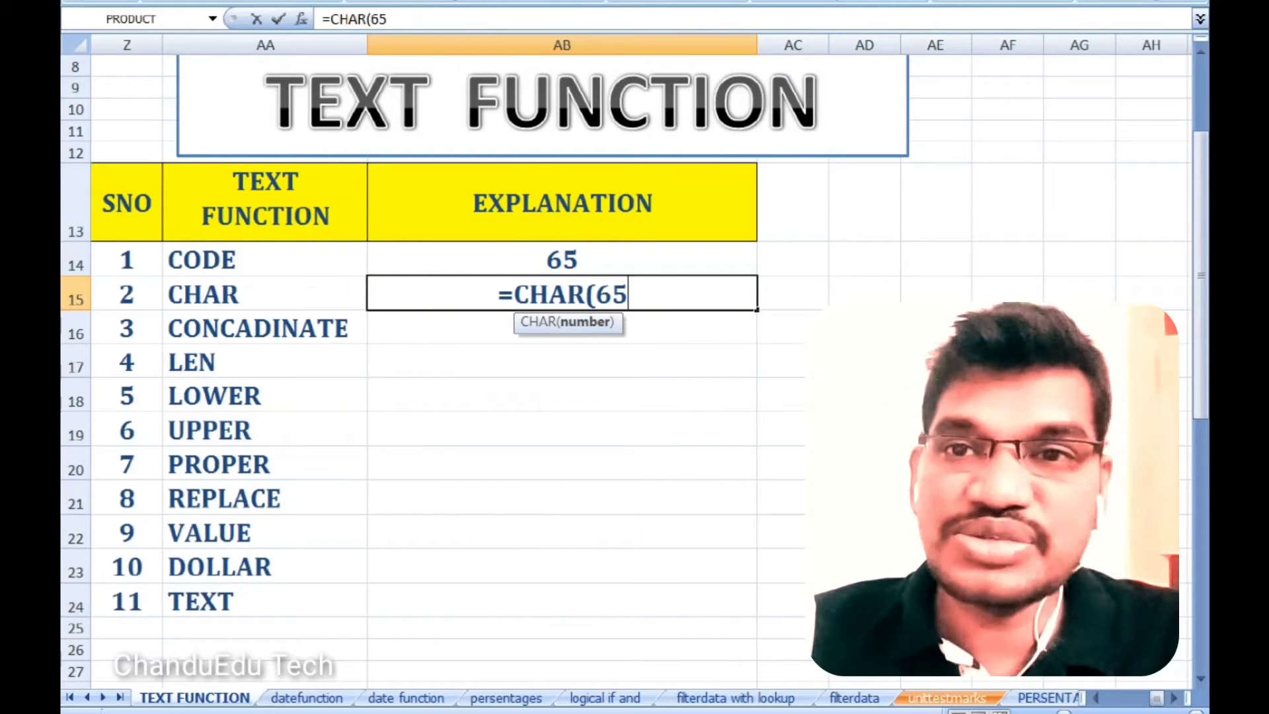
text())
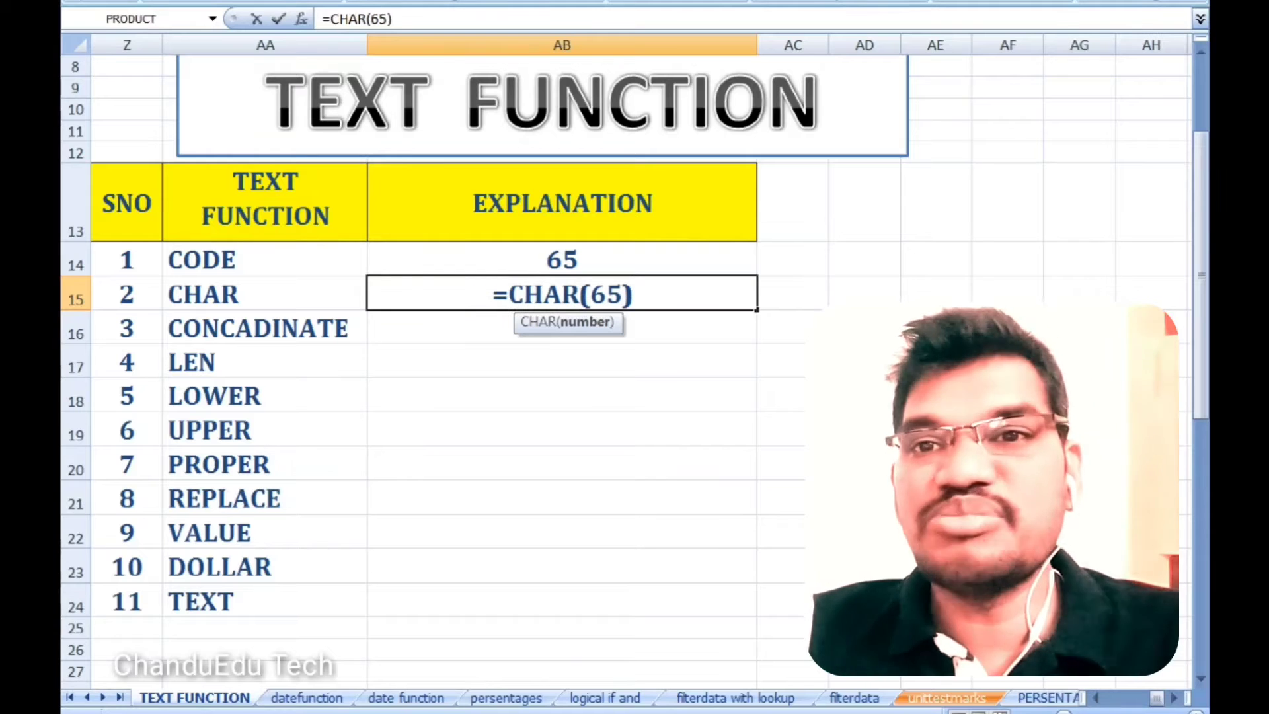
key(Return)
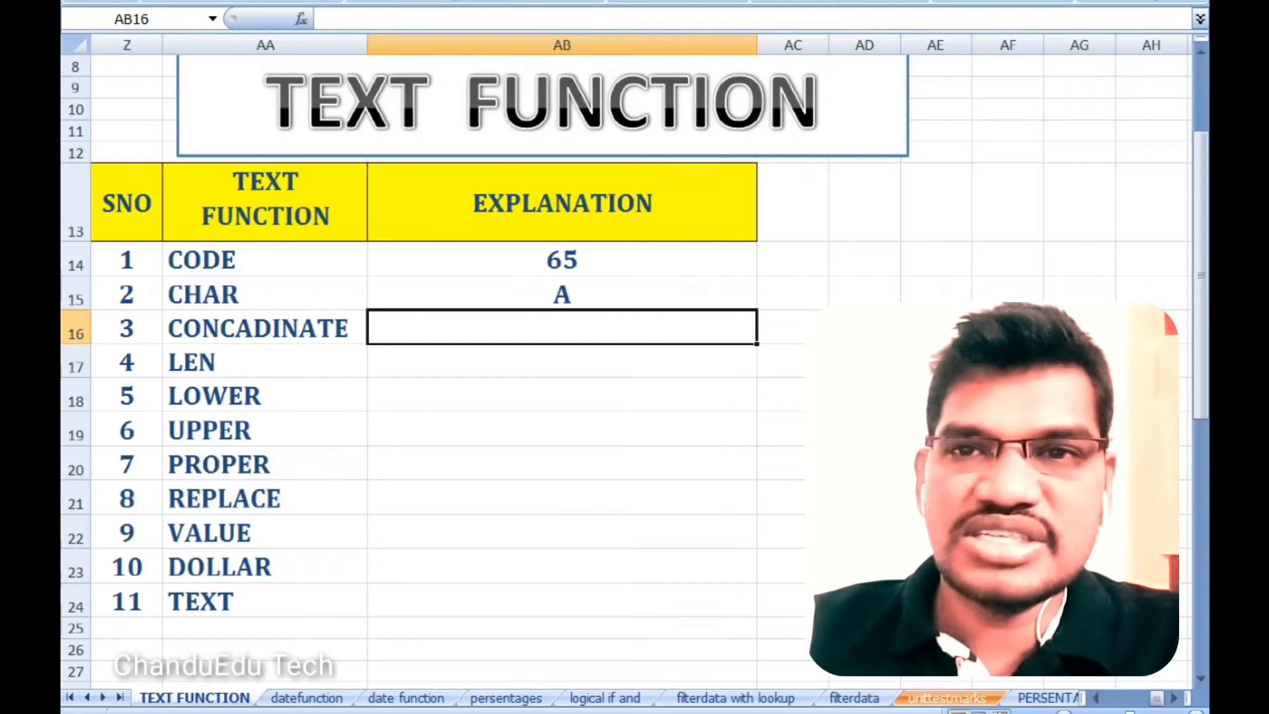
Step: Type two sample name parts into AD14 and AF14 as text to join
click(864, 259)
text(R)
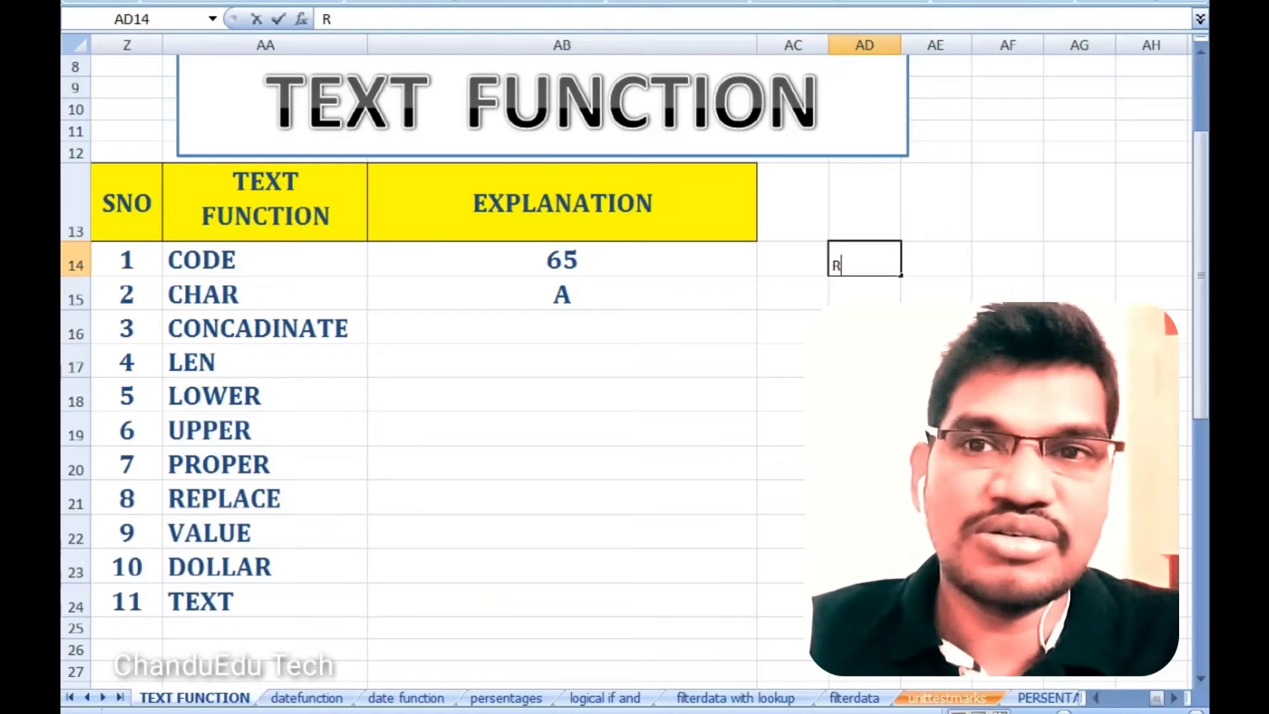
text(AJU)
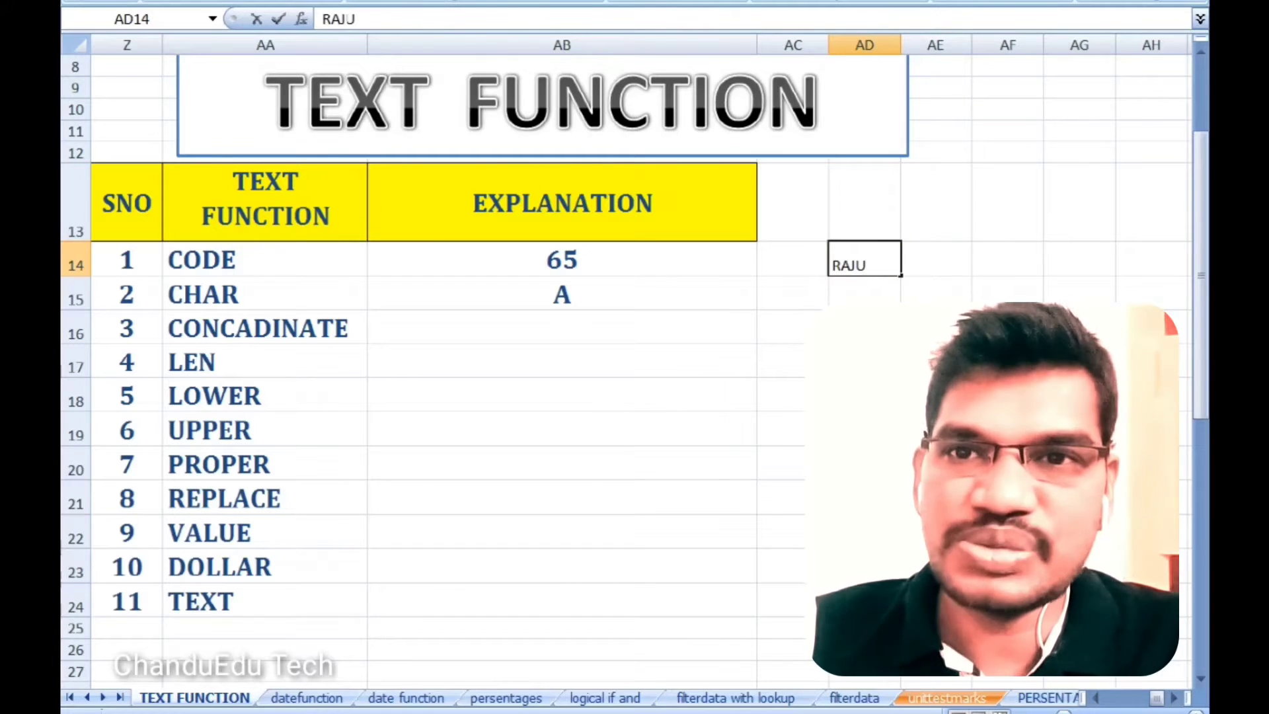
click(1007, 259)
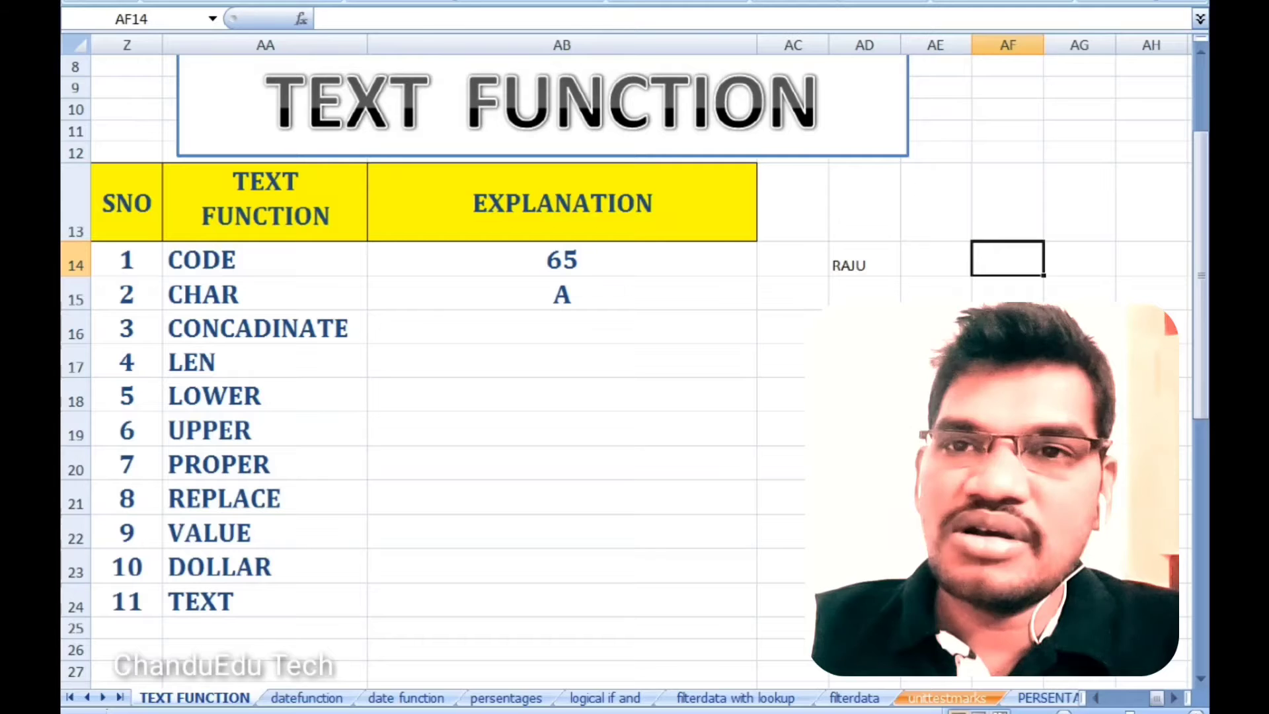
text(KUMAR)
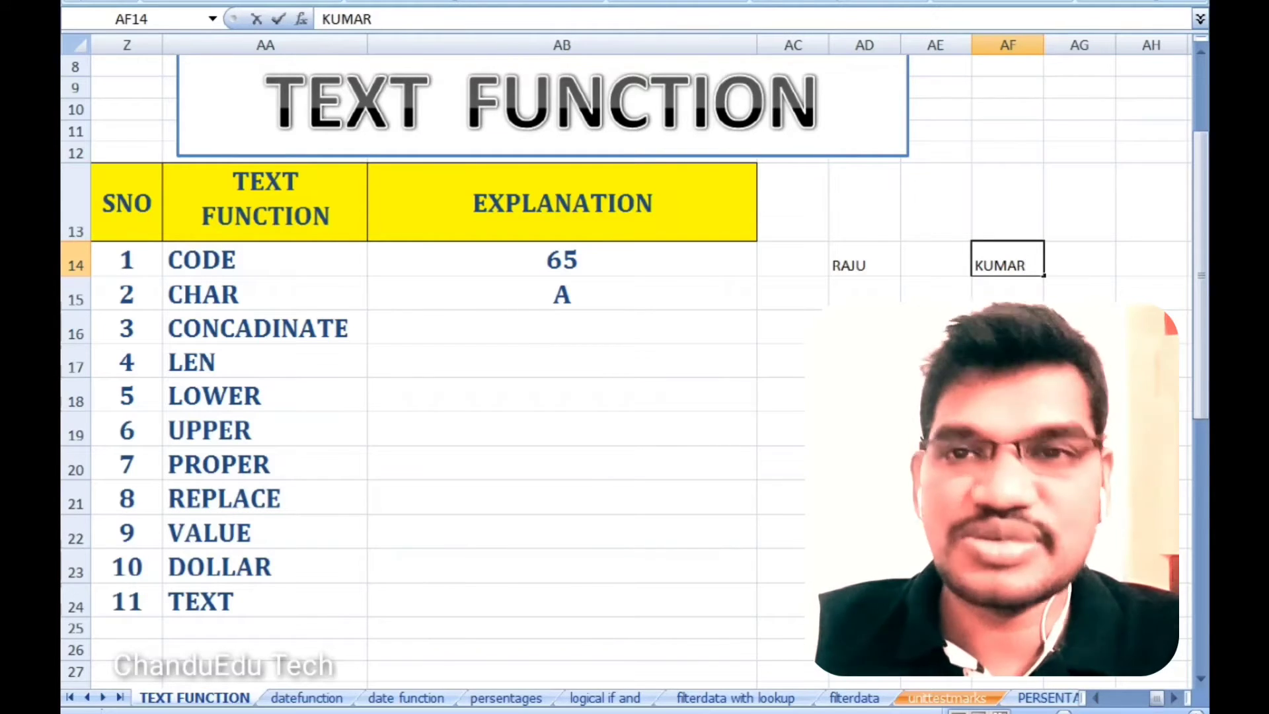
key(Return)
key(Return)
Step: Enter =CONCATENATE(AD14,AF14) in AB16 to join the two sample cells
click(562, 328)
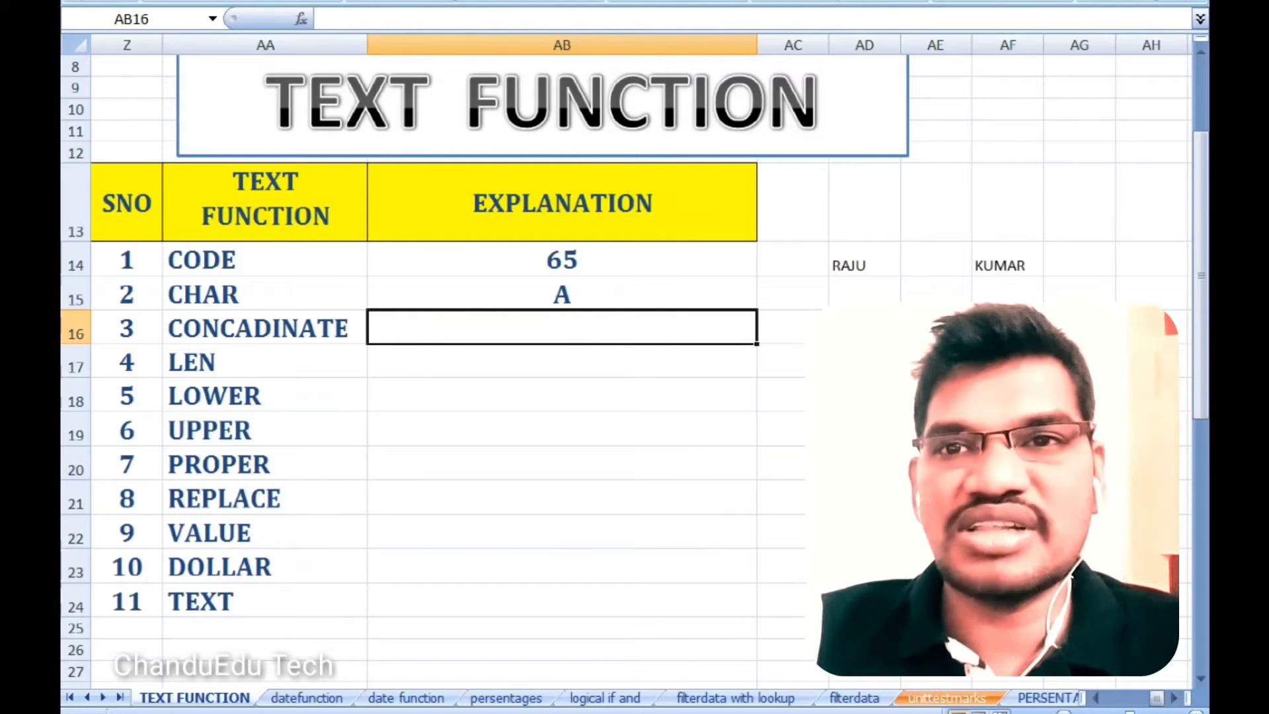
text(=)
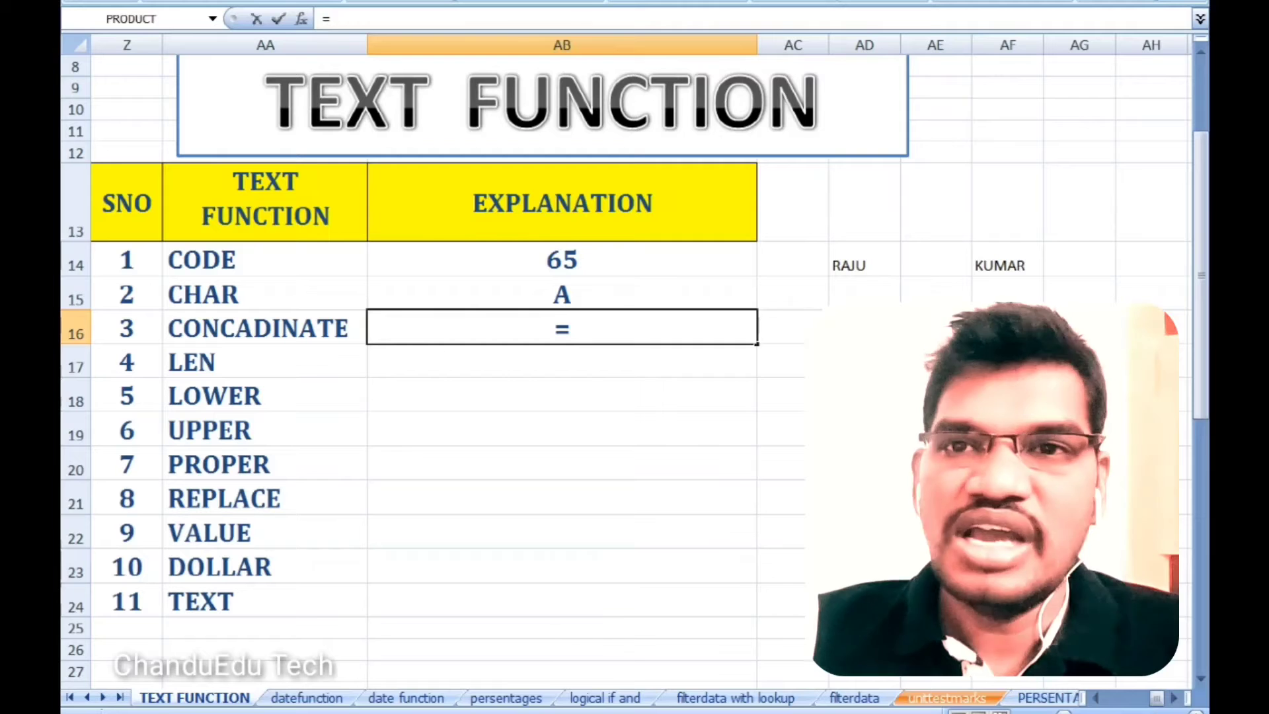
text(CON)
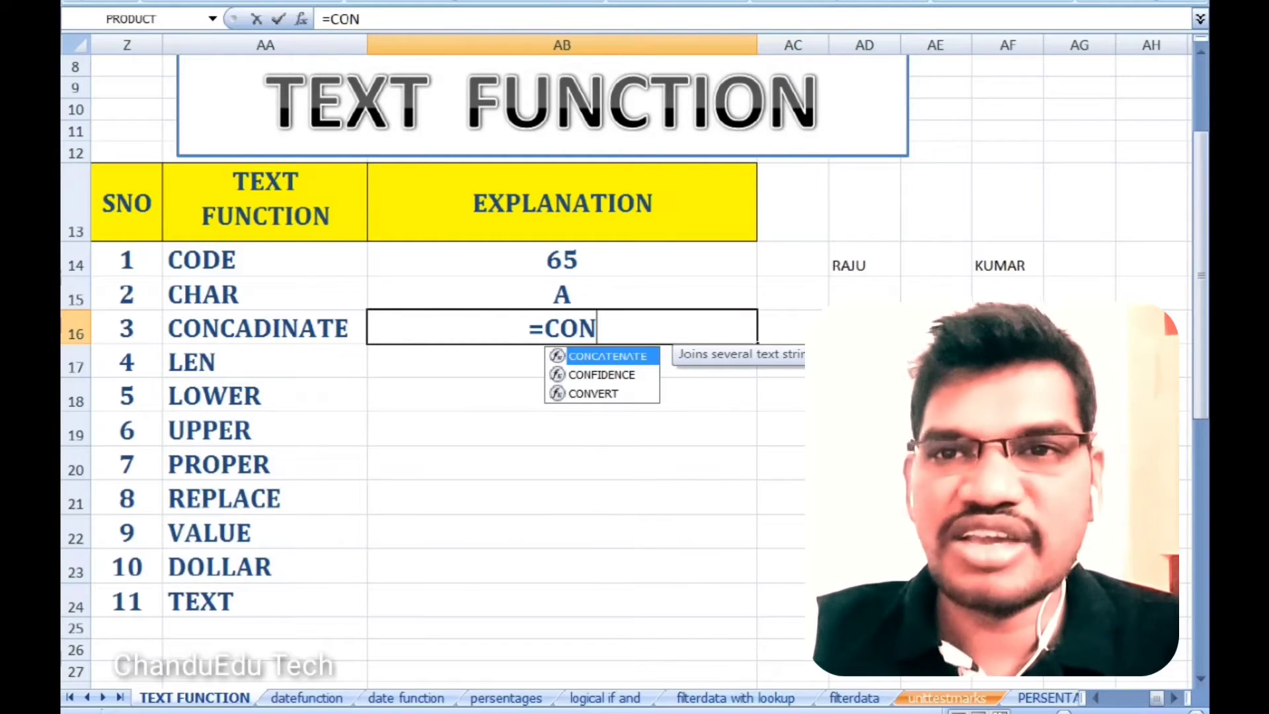
key(Tab)
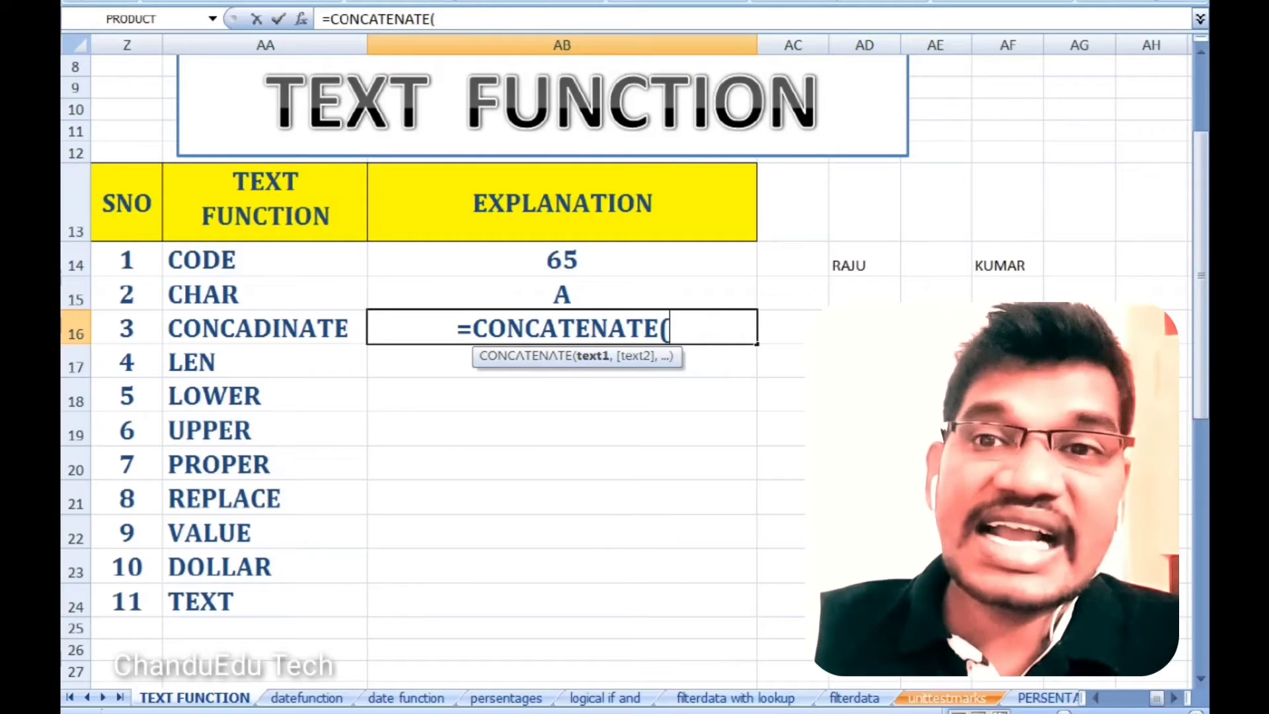
click(864, 259)
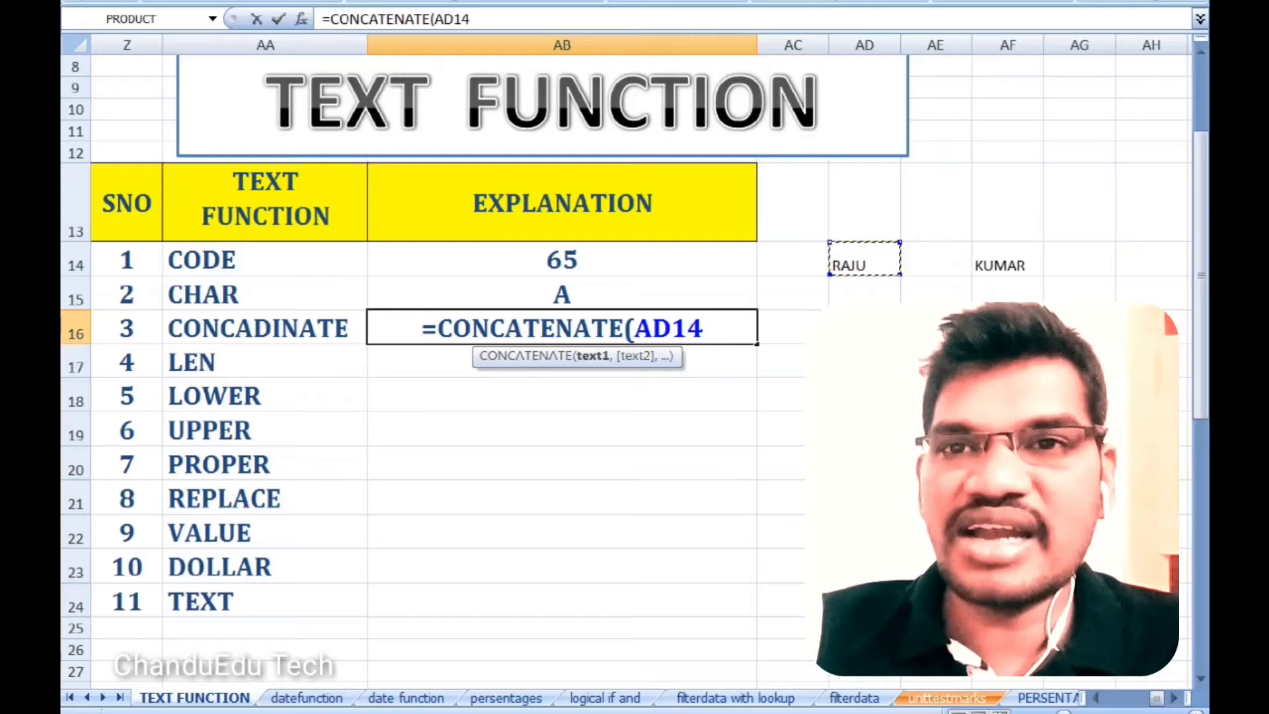
text(,)
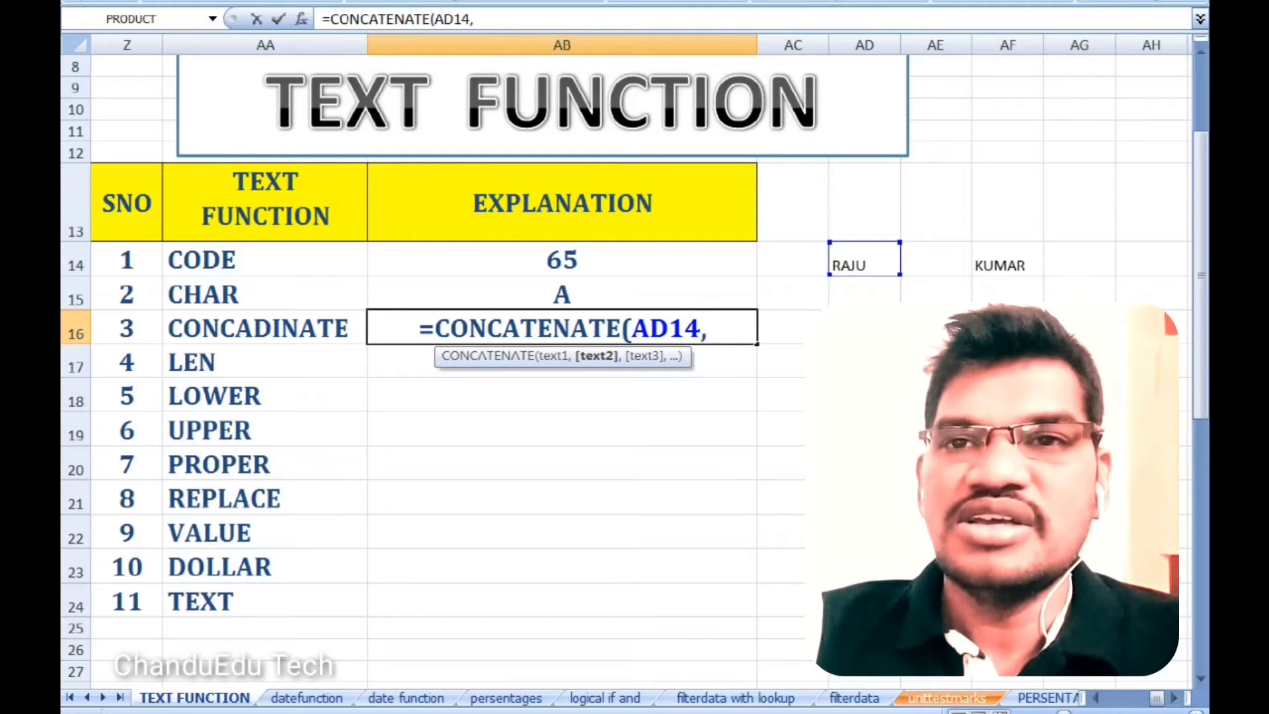
click(1007, 259)
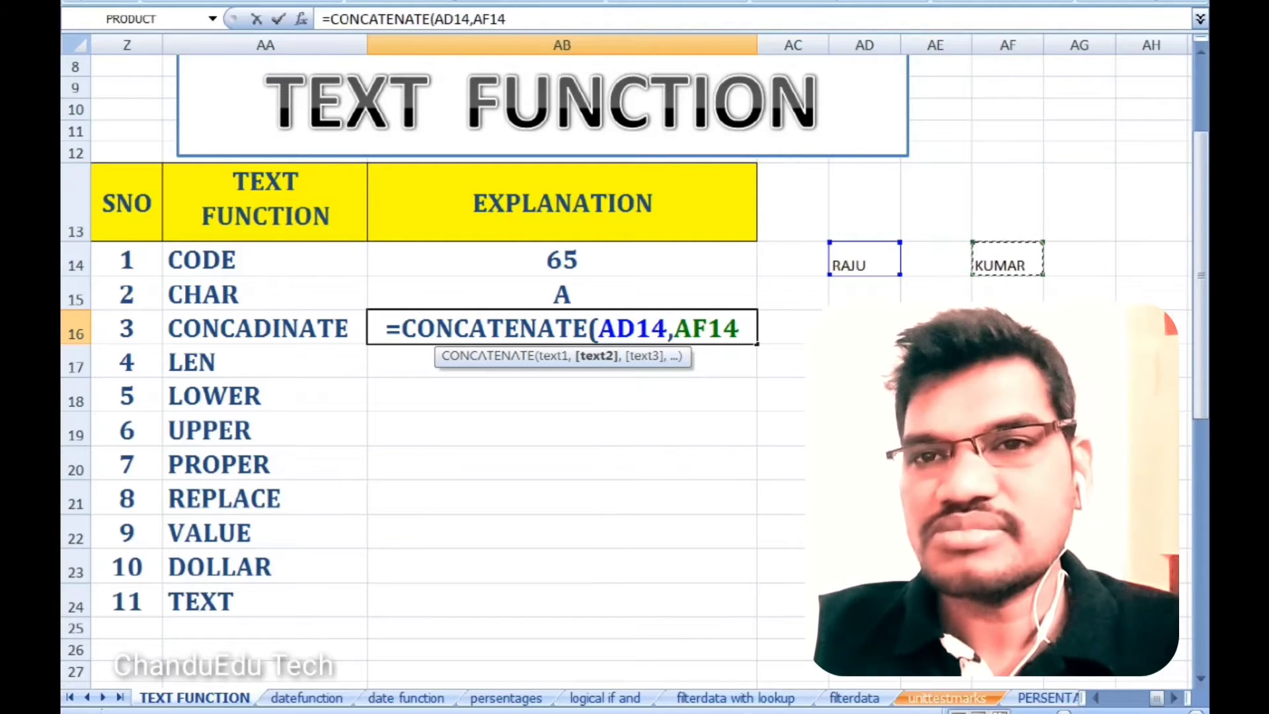
text())
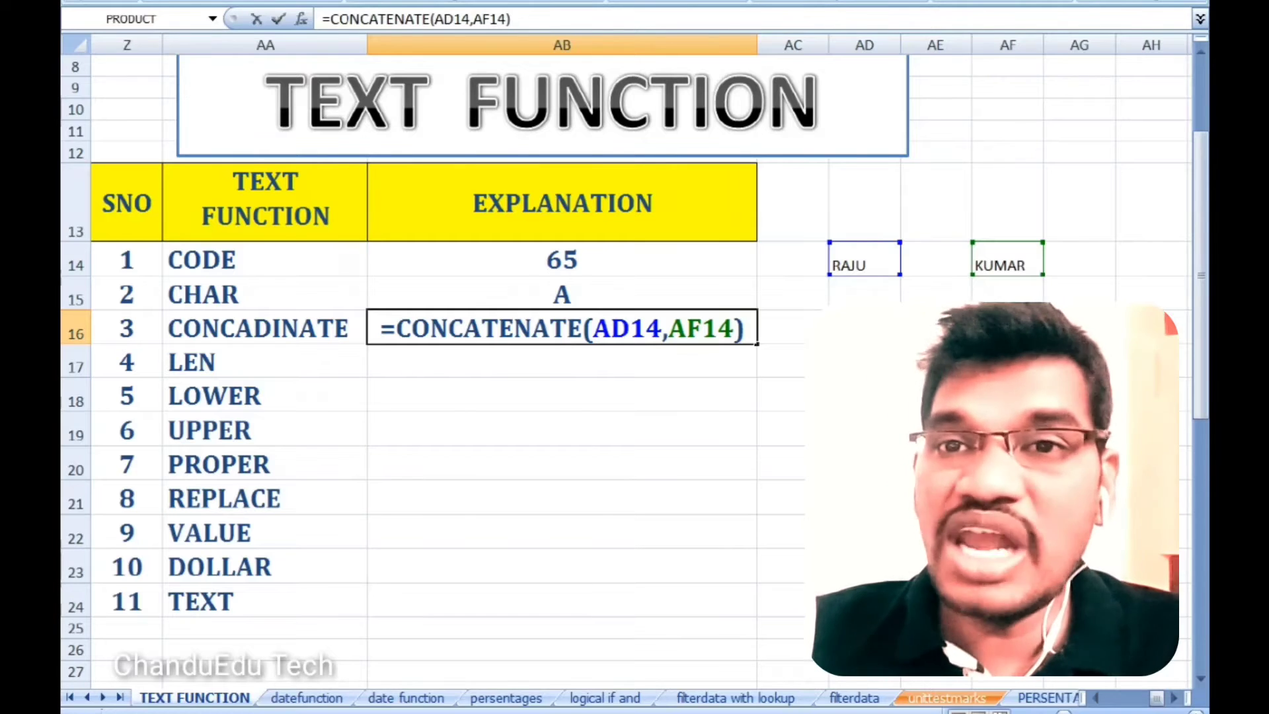
key(Return)
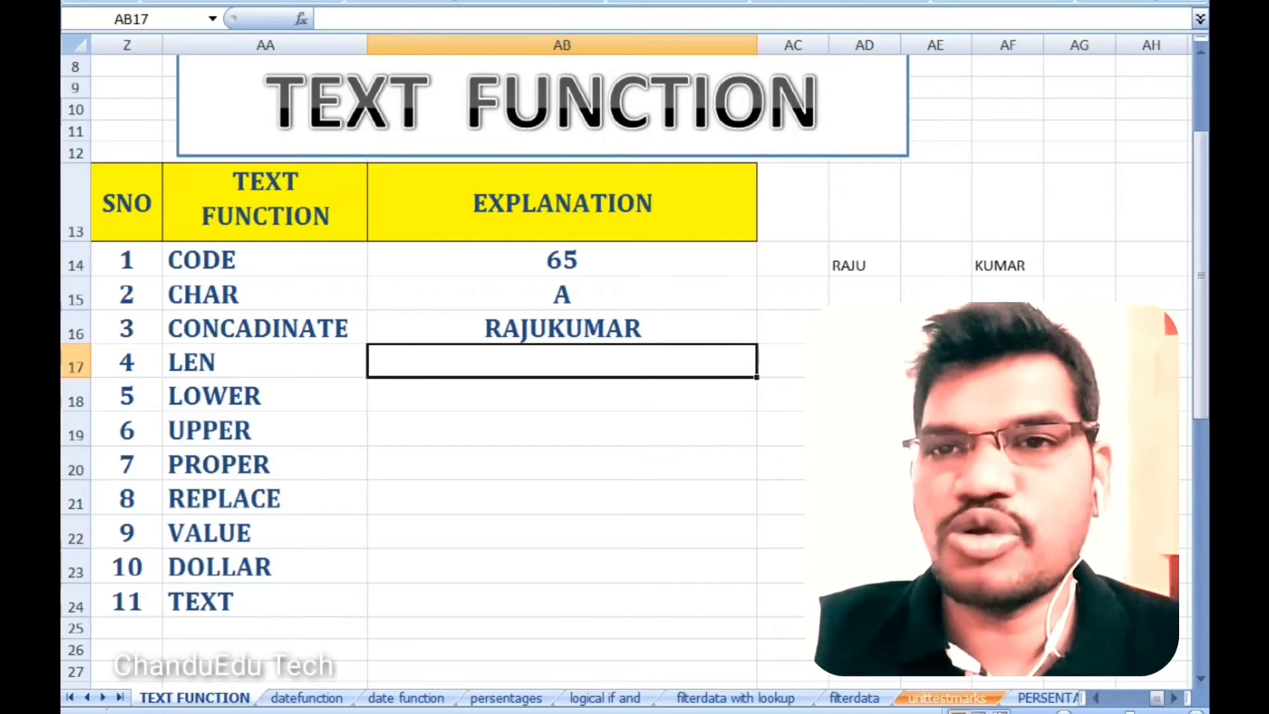
Step: Enter =LEN(AB16) in AB17 so the LEN row returns 9
text(=ll)
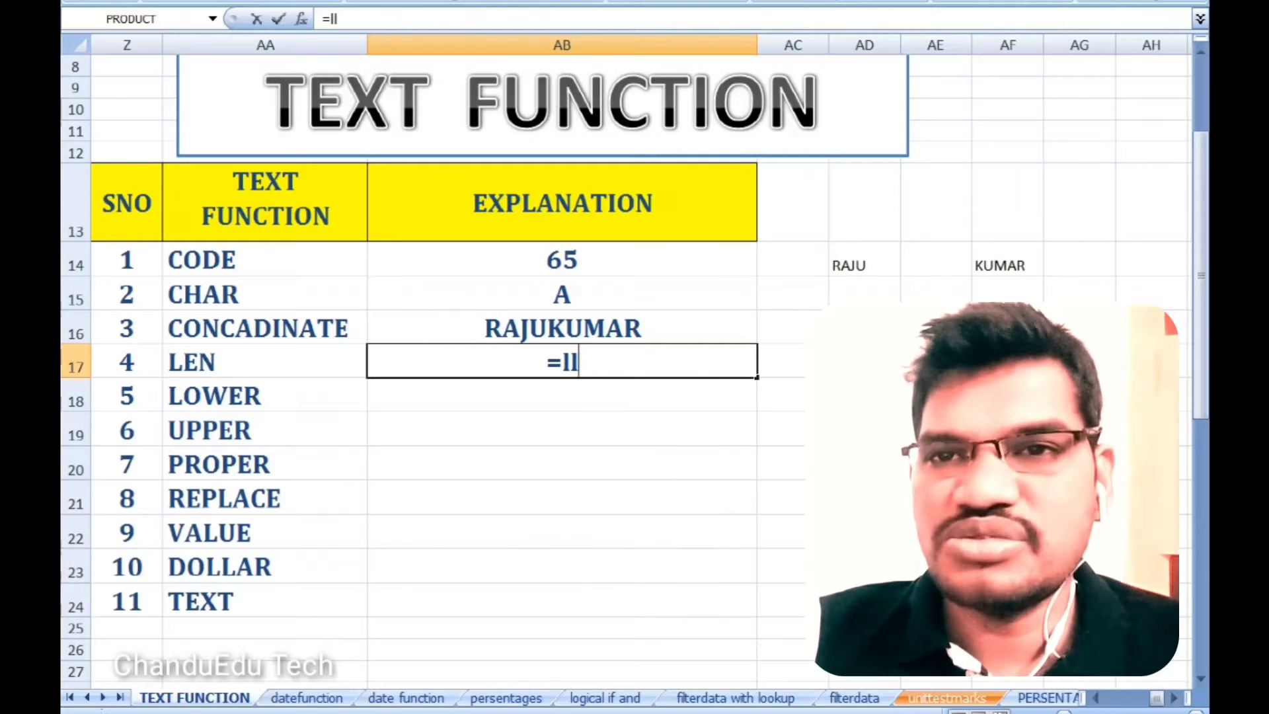
key(BackSpace)
text(en)
key(Tab)
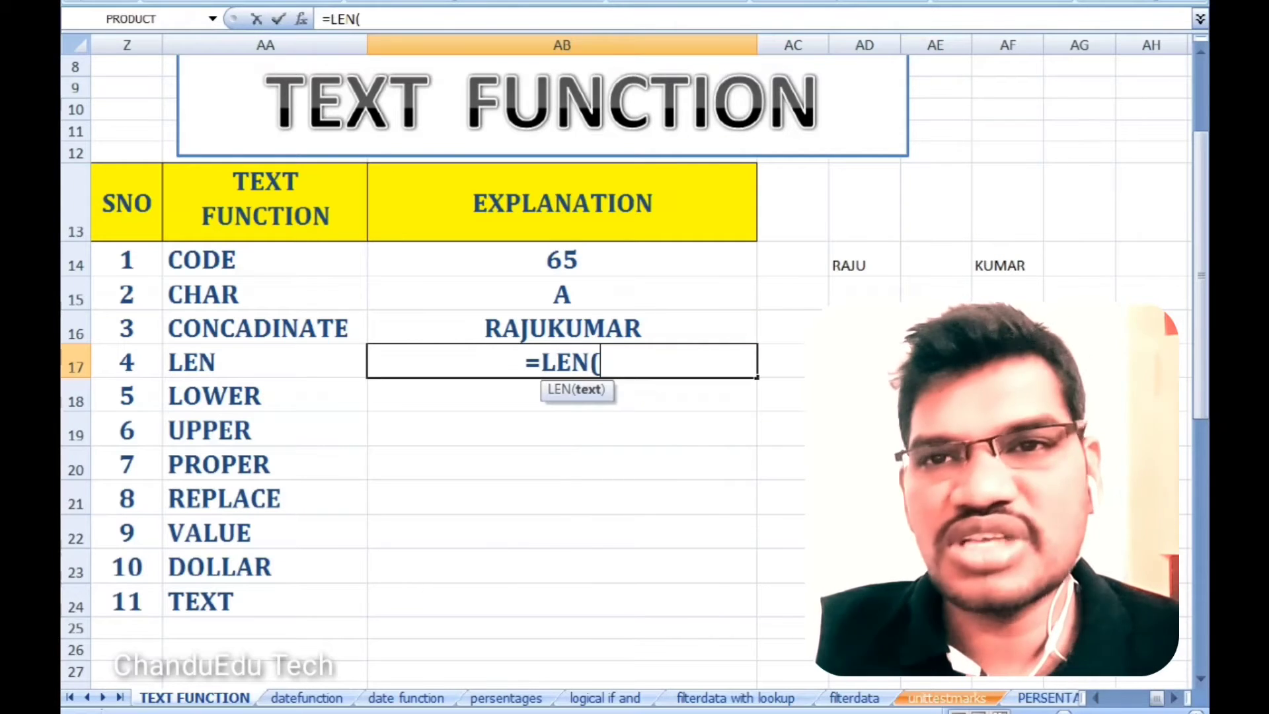
key(Up)
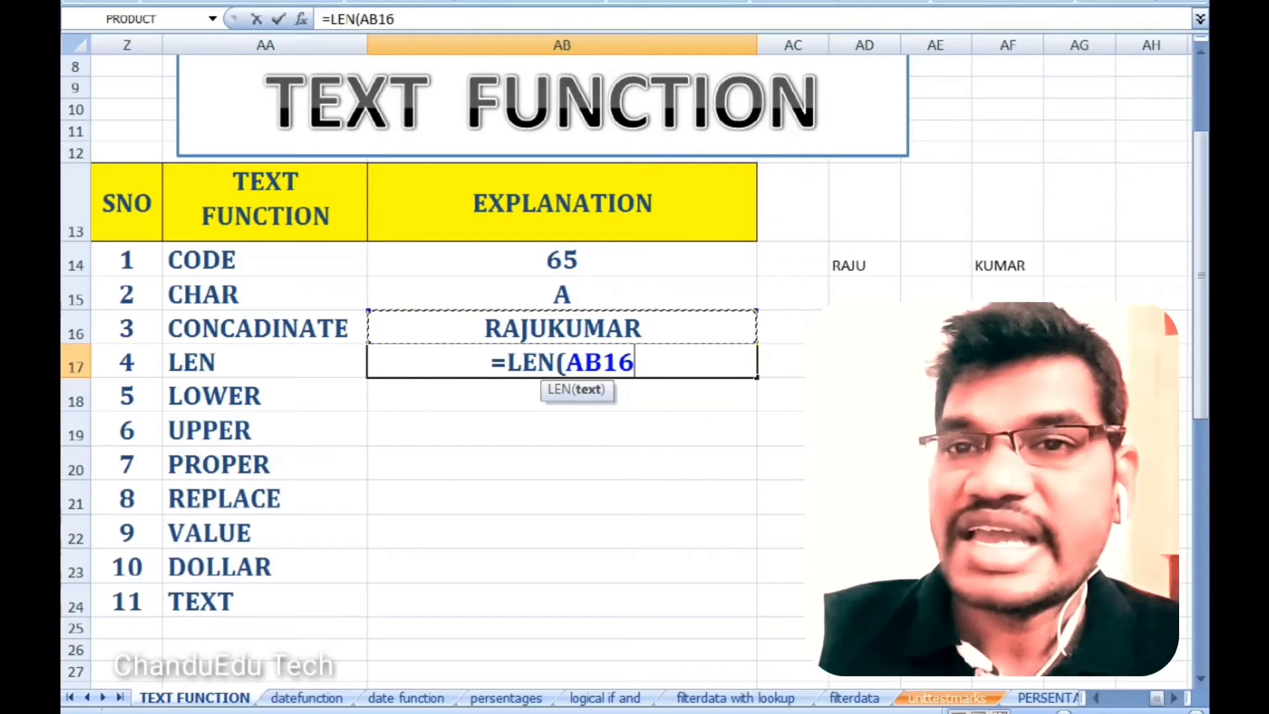
text())
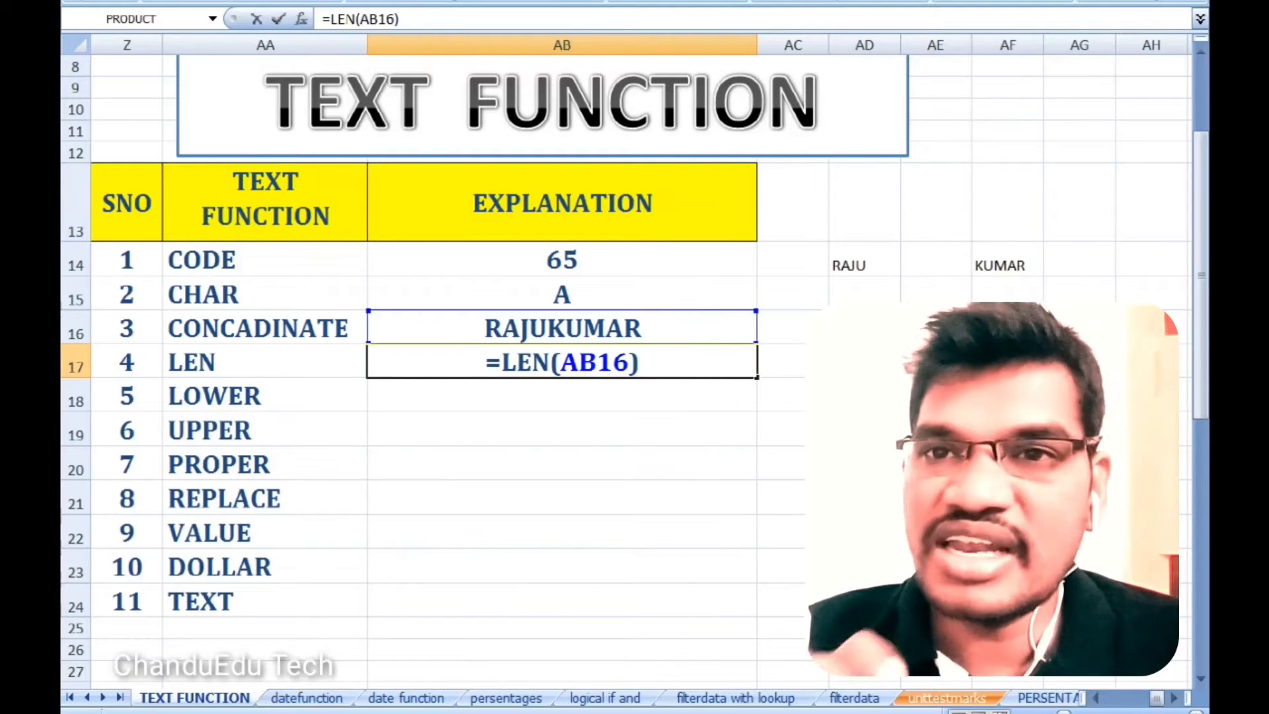
key(Return)
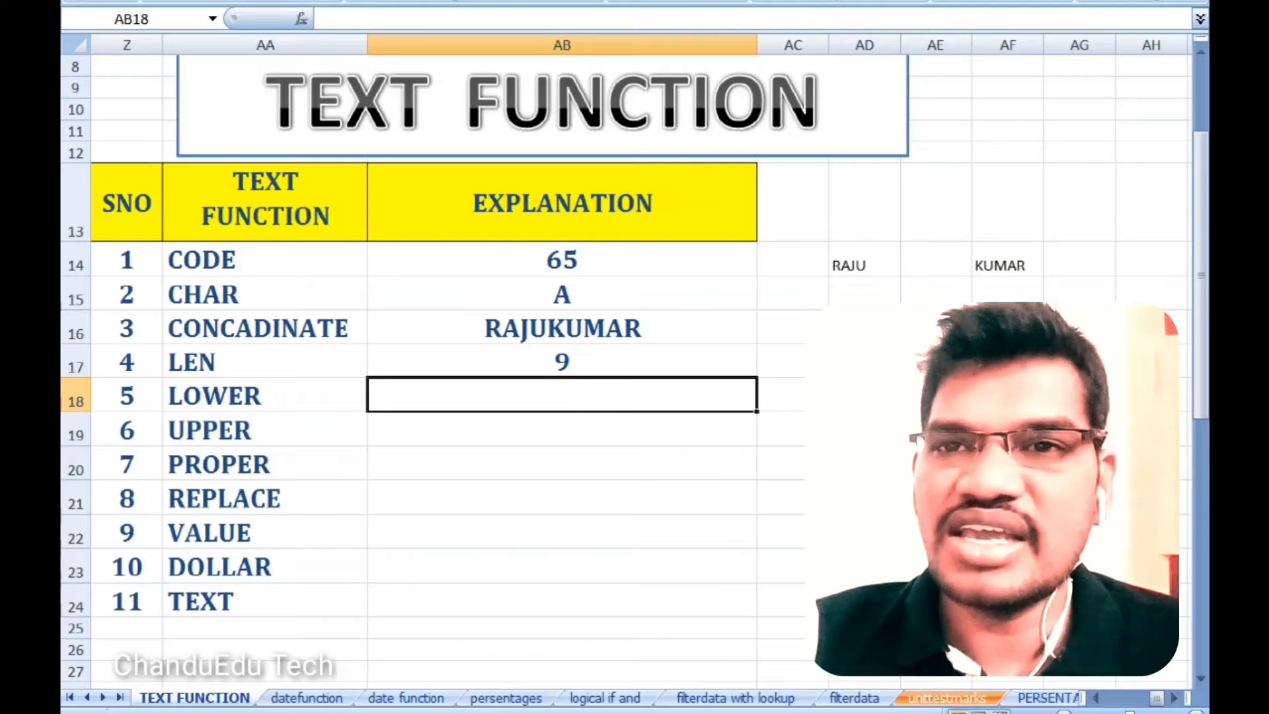
Step: Enter =LOWER(AB16) in AB18 to show the joined text in lowercase
text(=lo)
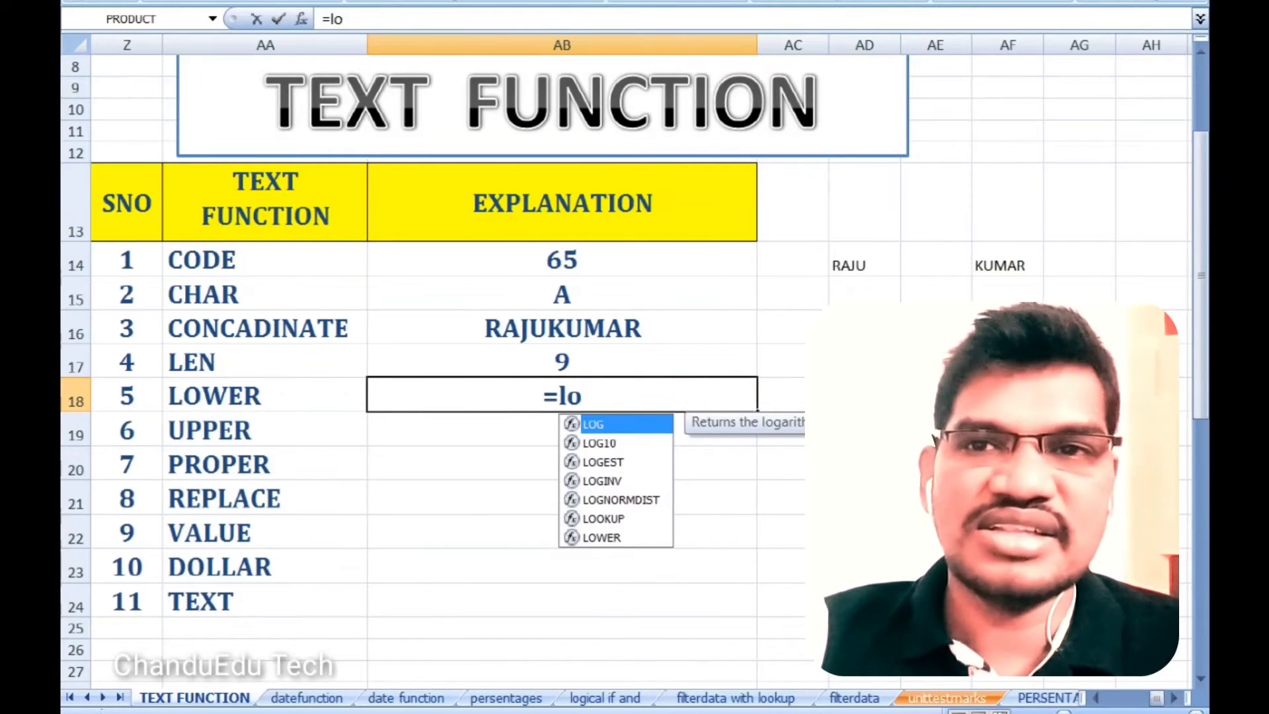
text(we)
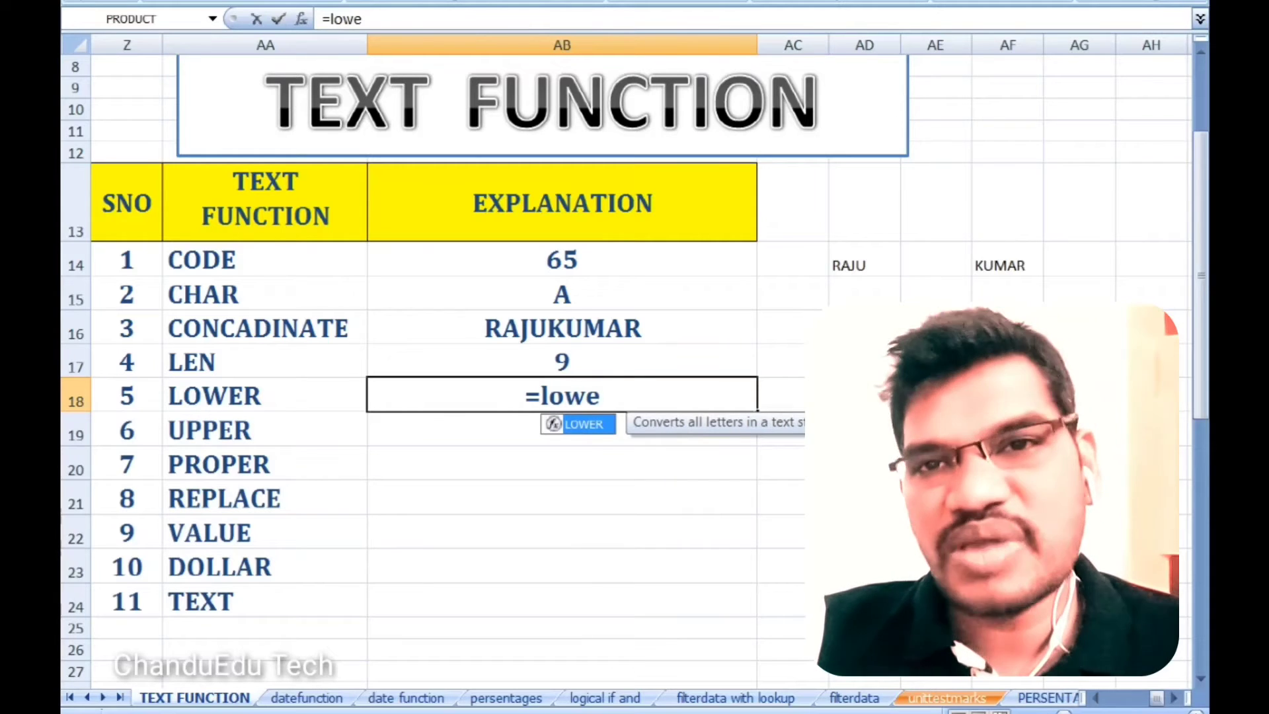
key(Tab)
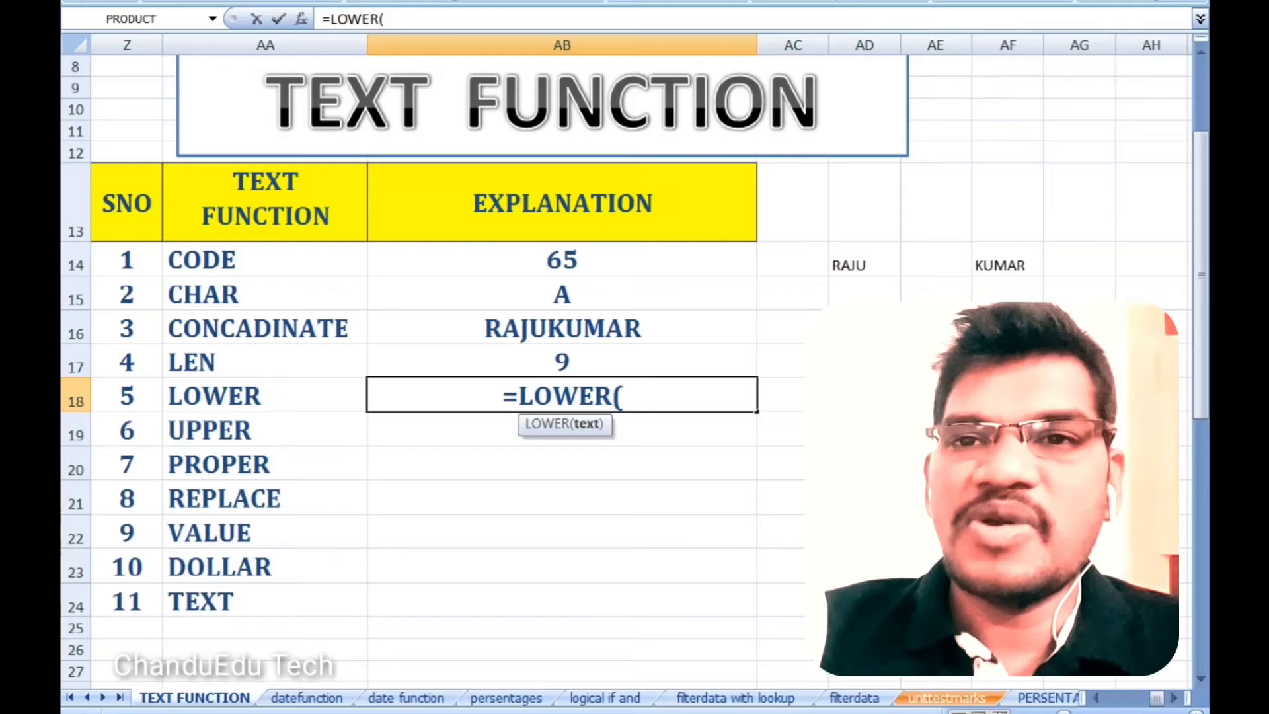
click(562, 329)
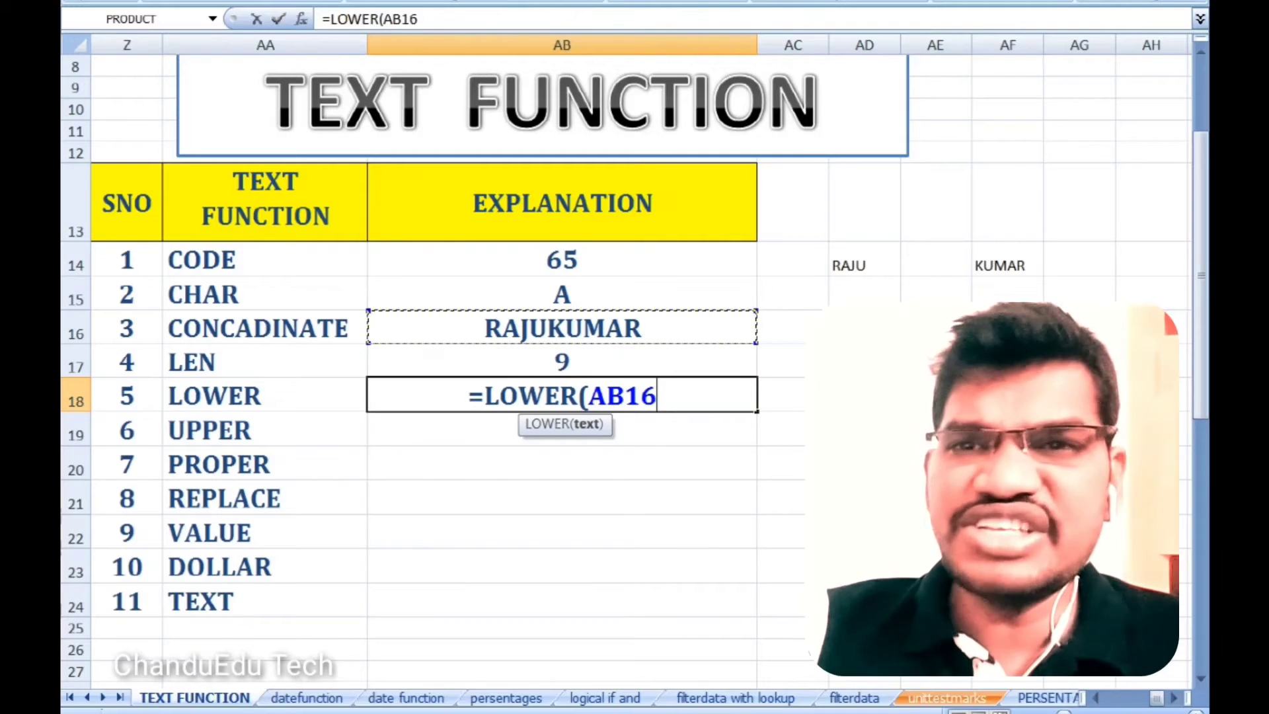
text())
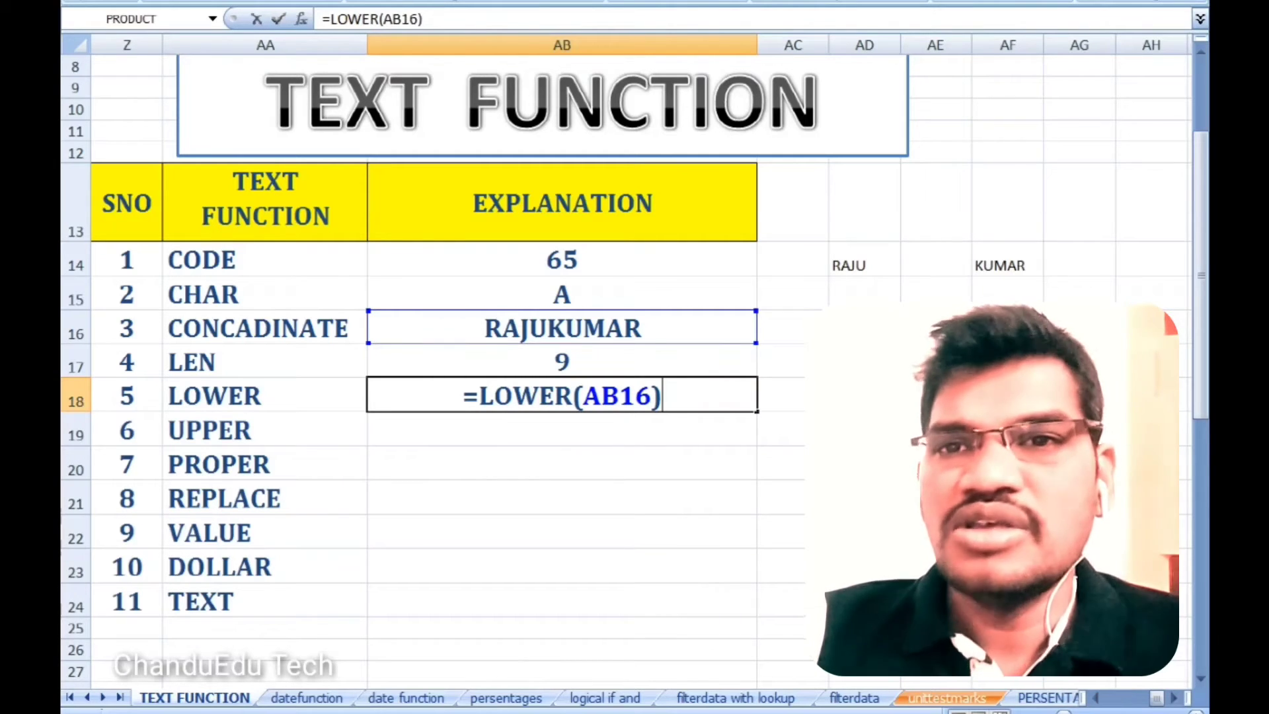
key(Return)
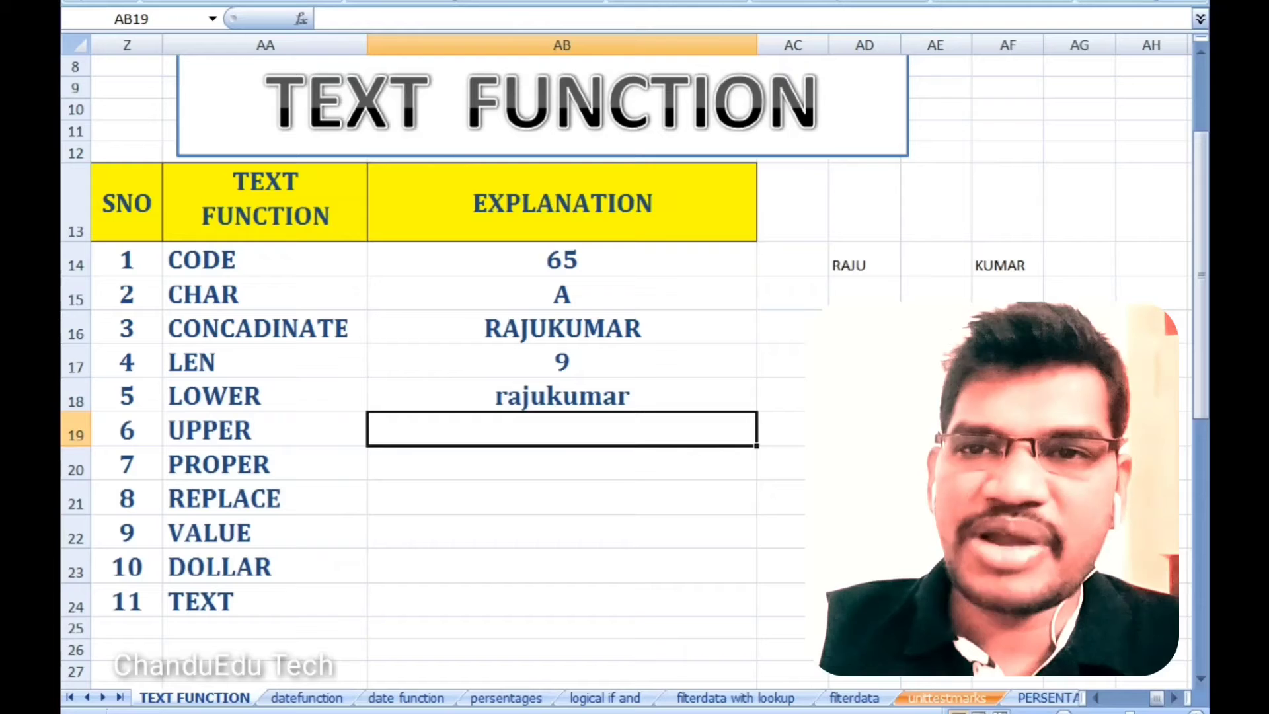
Step: Enter an UPPER formula in AB19 that displays a typed sample name in capitals
text(=)
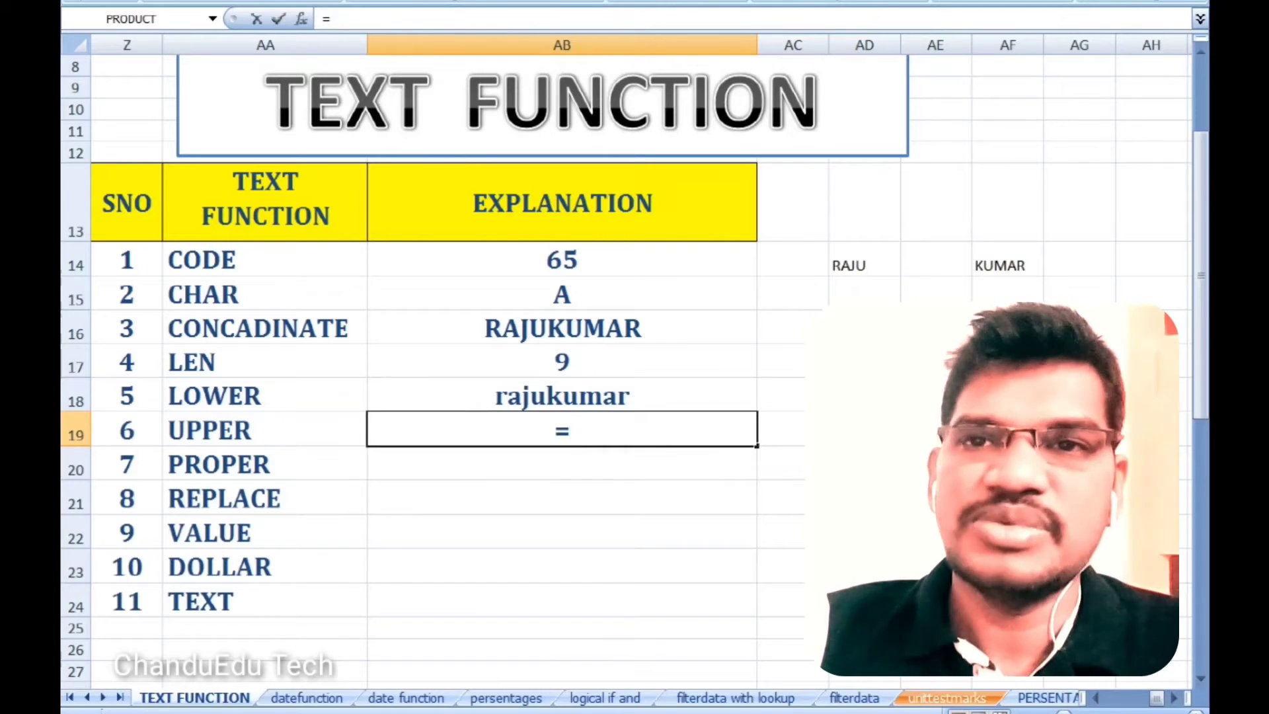
text(up)
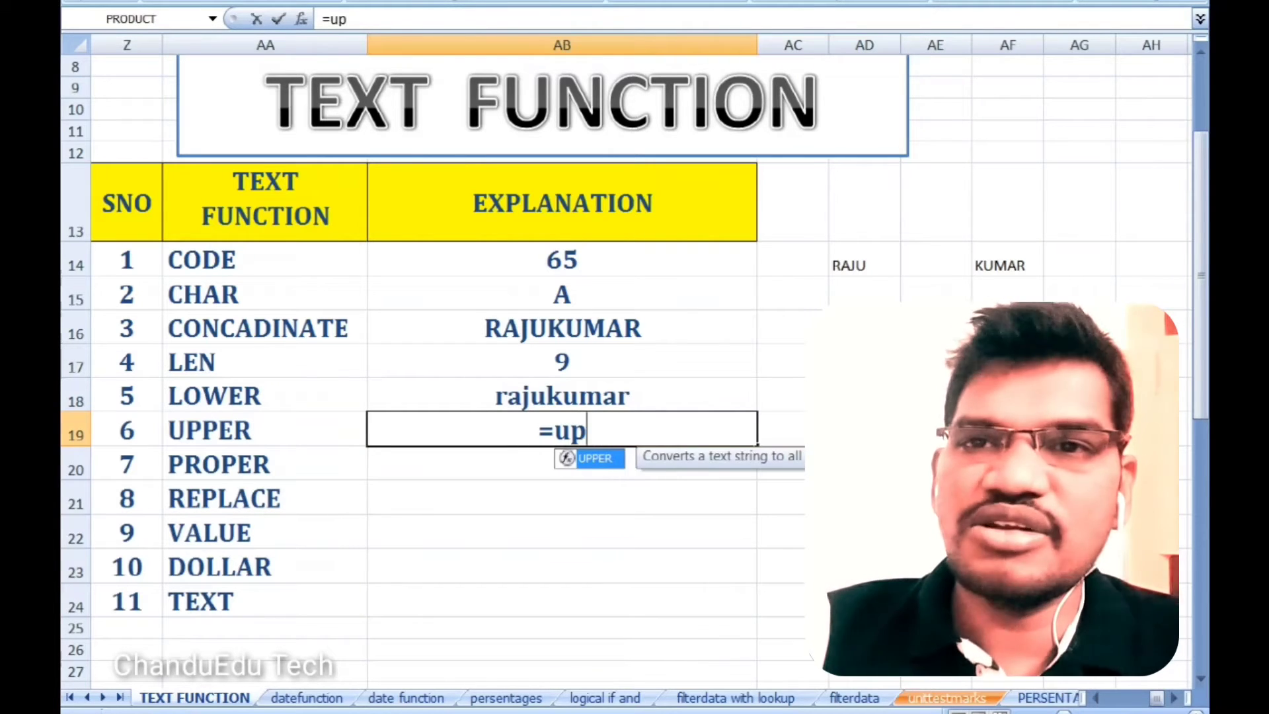
text(per)
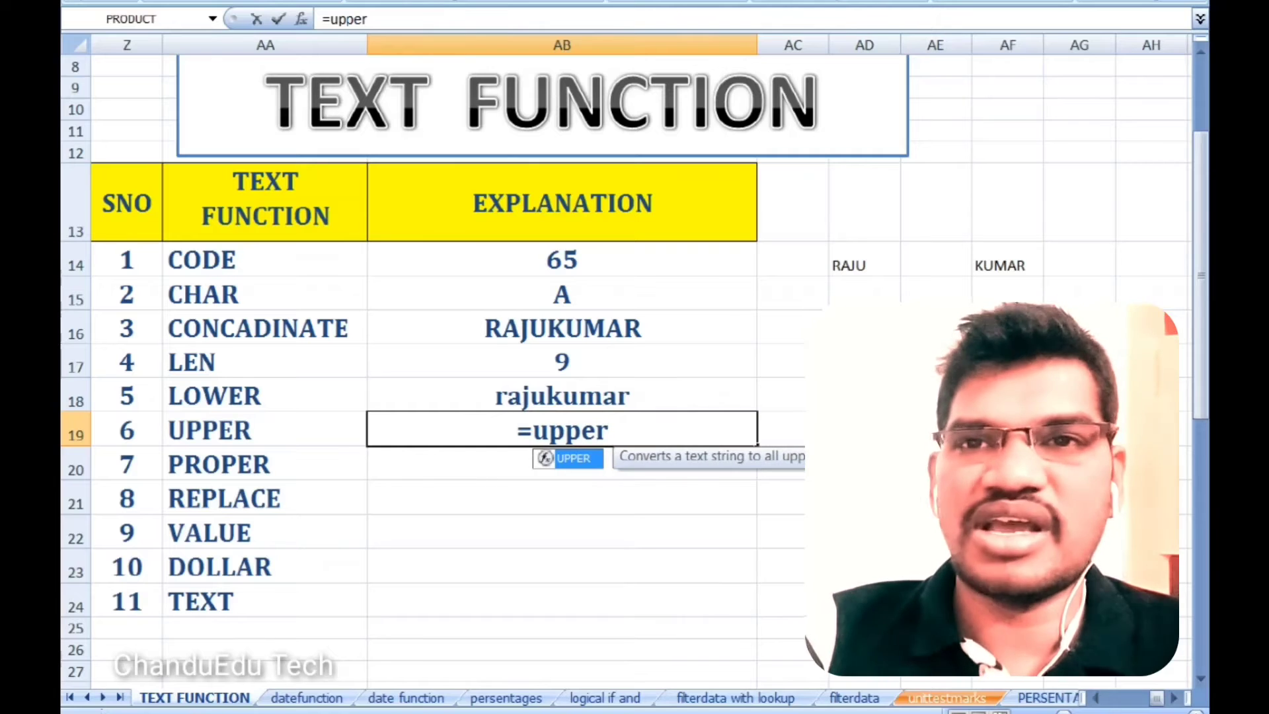
key(Tab)
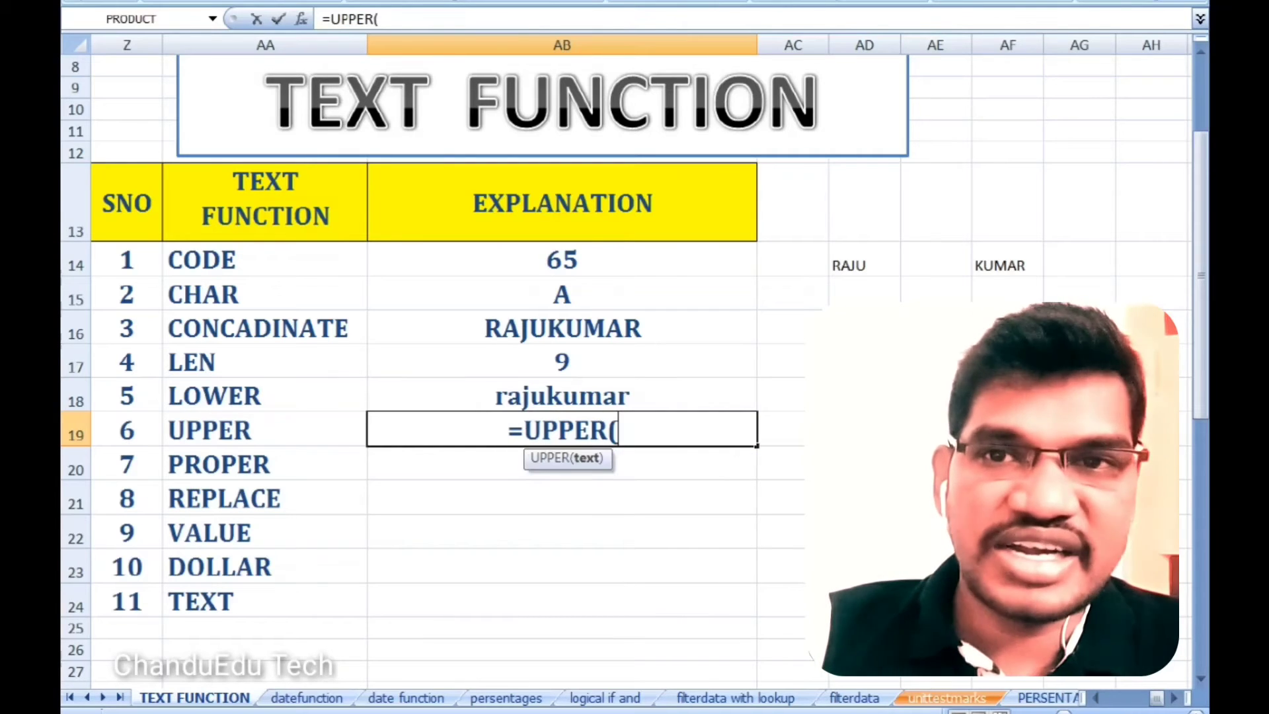
text("chandu)
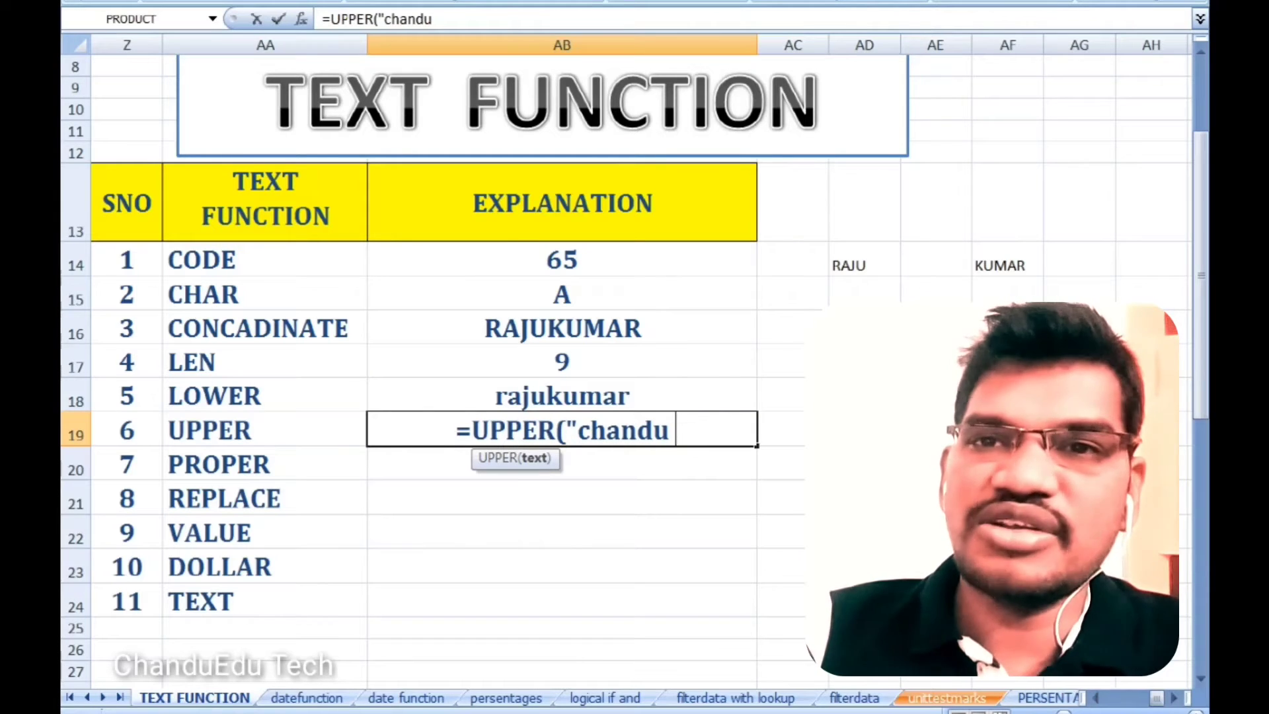
text( sir)
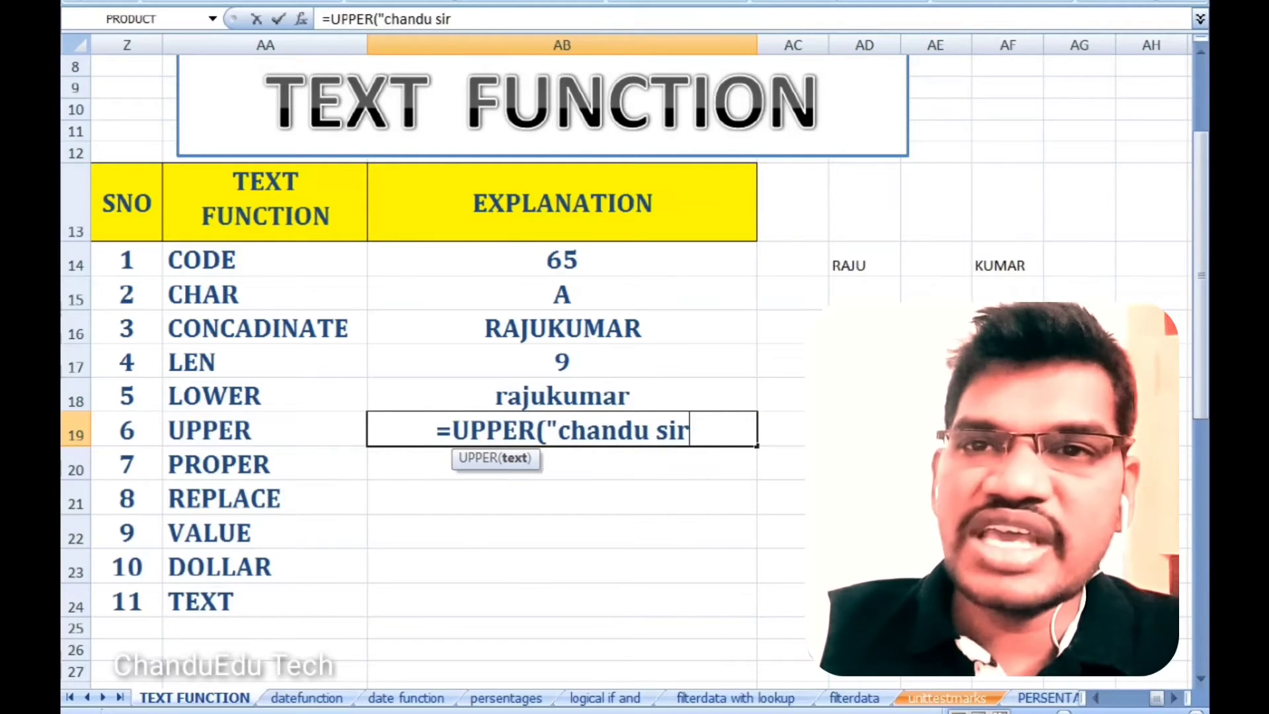
text("))
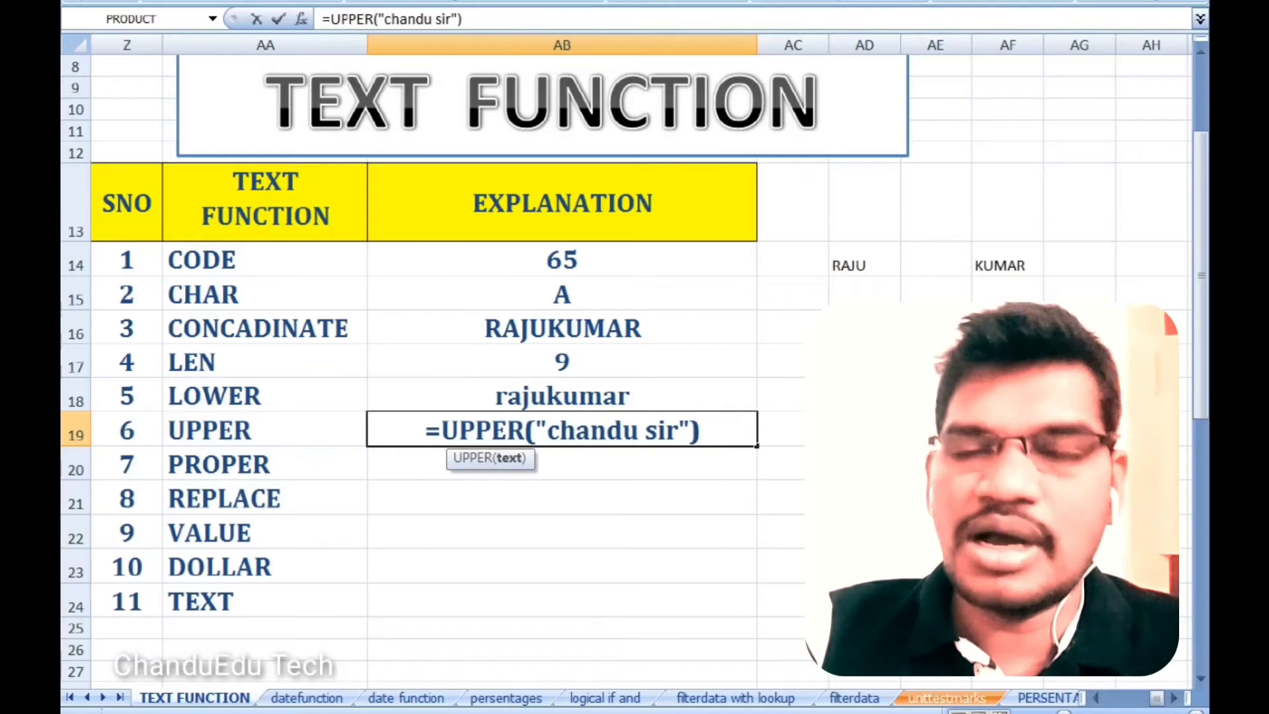
key(Return)
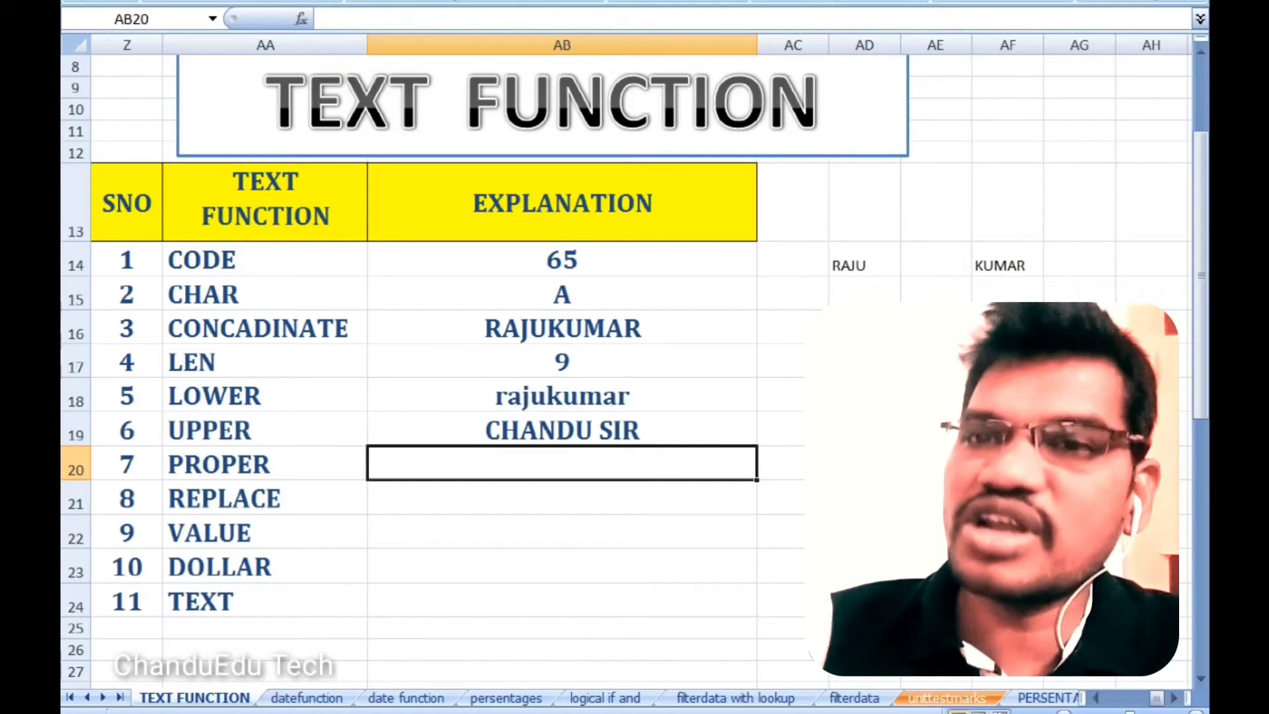
click(865, 361)
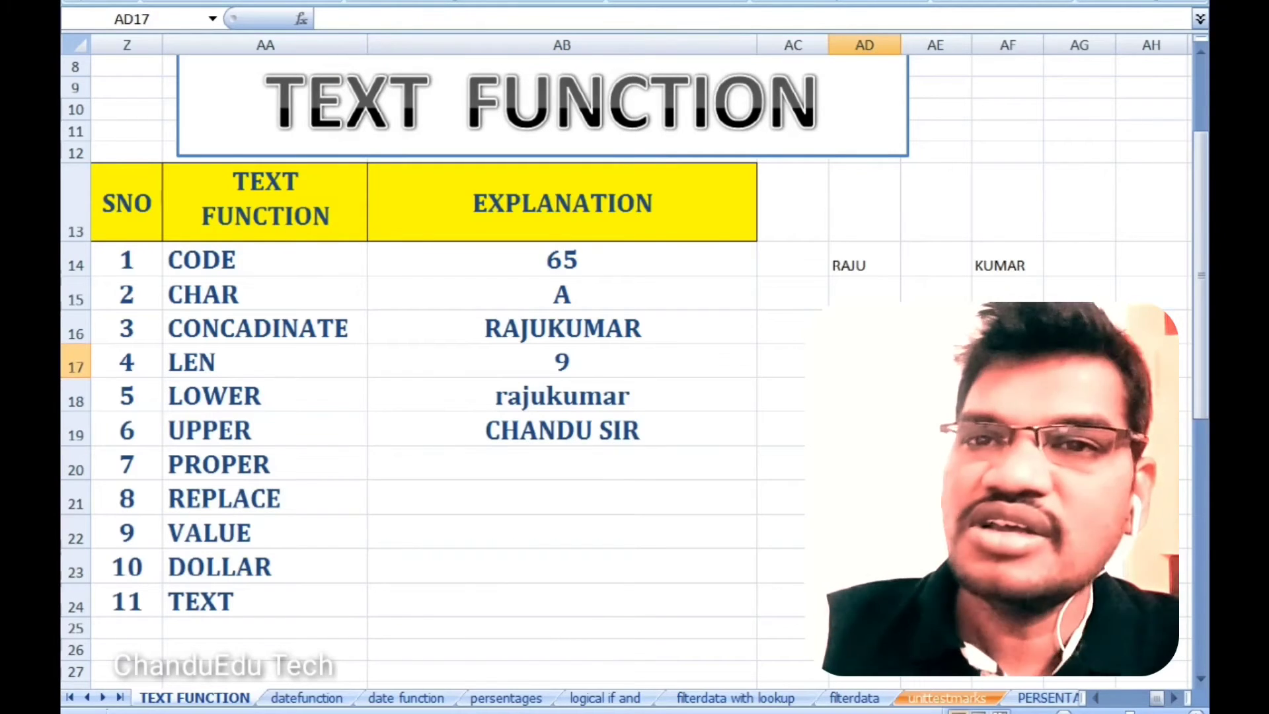
Step: Type btech in AD17 and enter =PROPER(AD17) in AB20
text(bt)
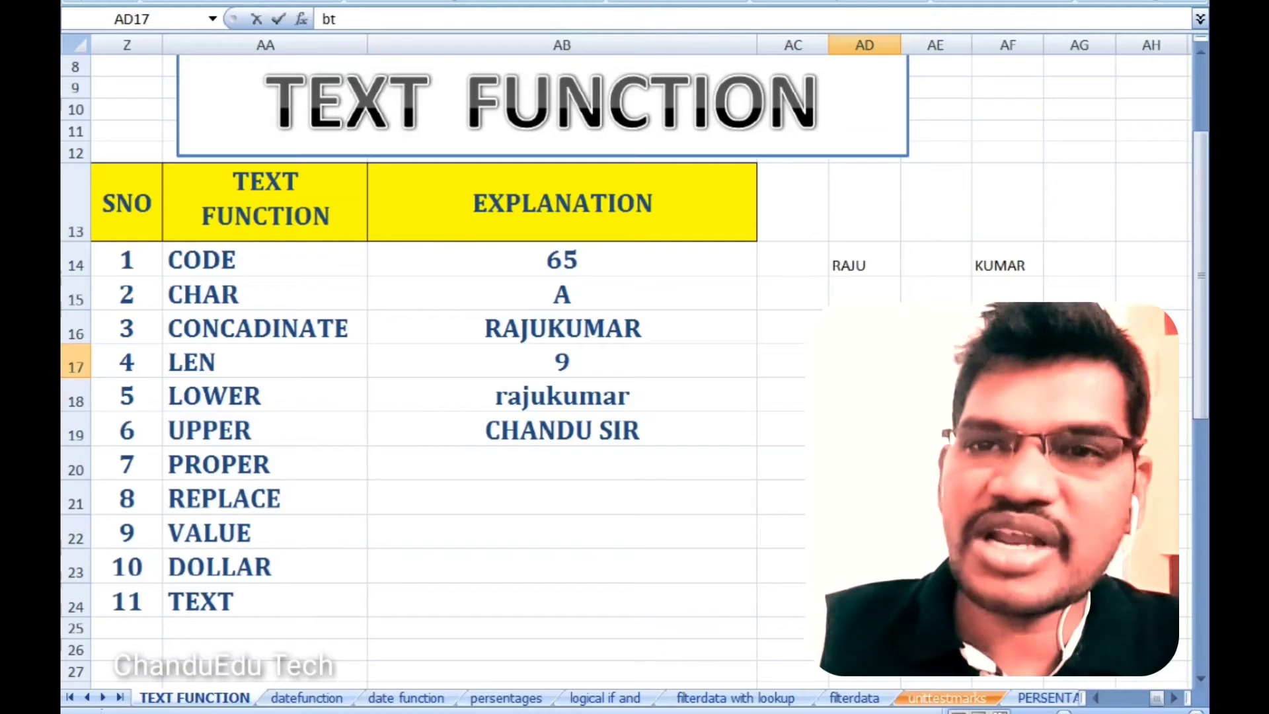
text(ec)
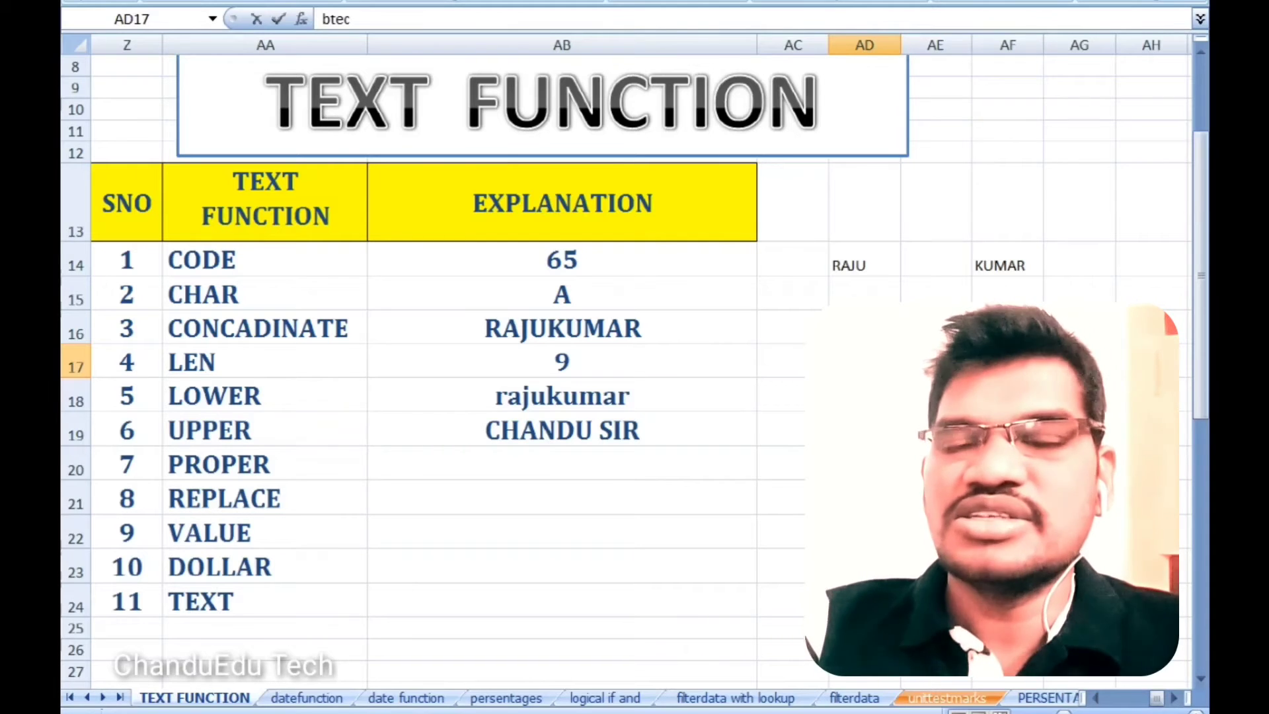
text(h)
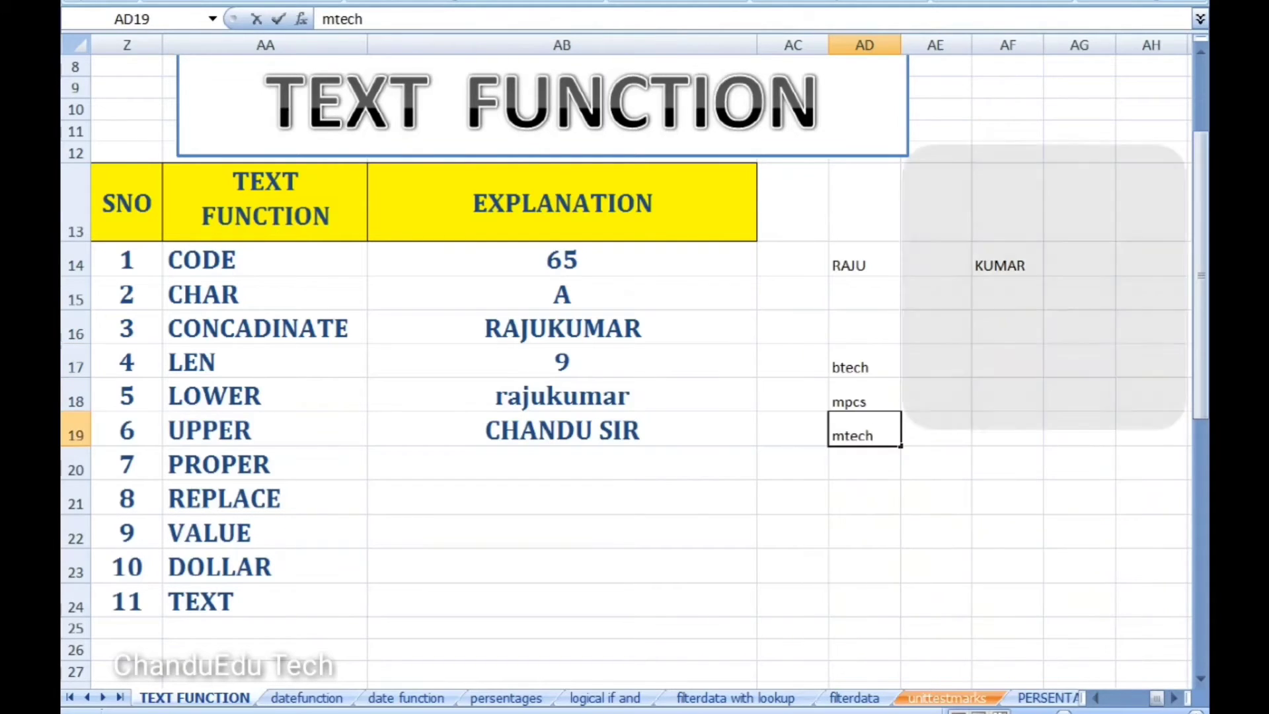
click(563, 463)
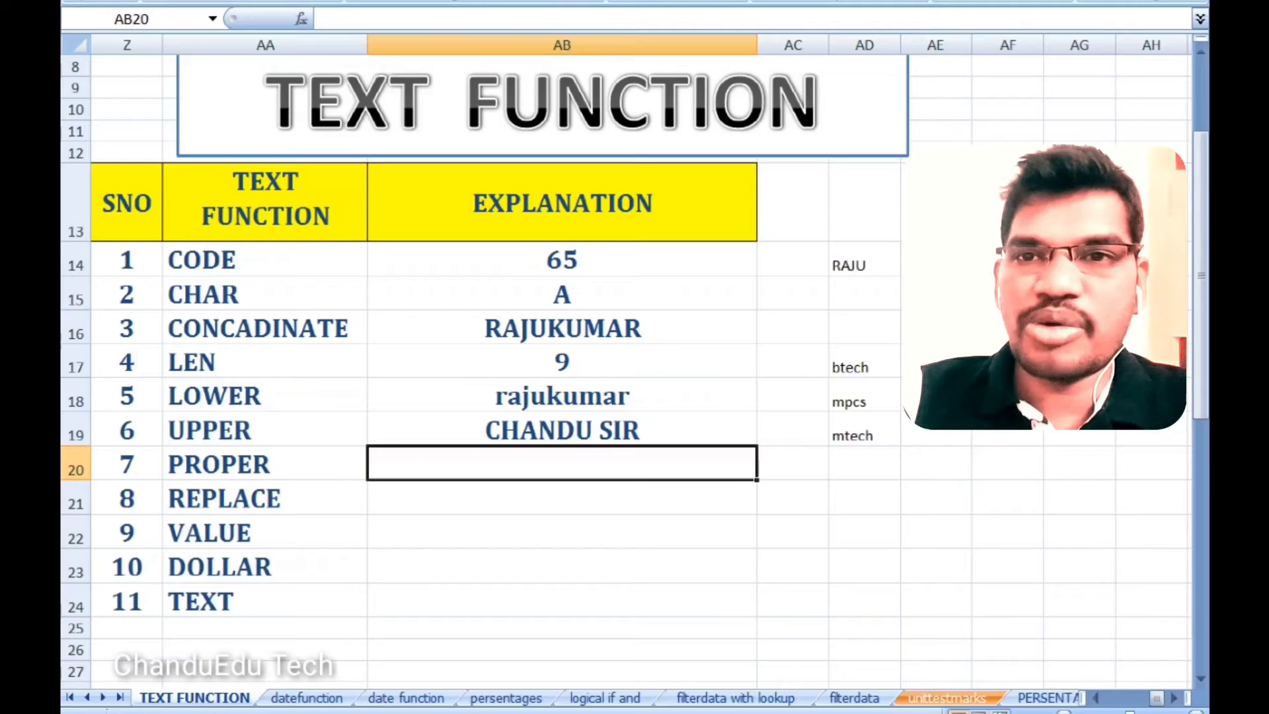
text(=)
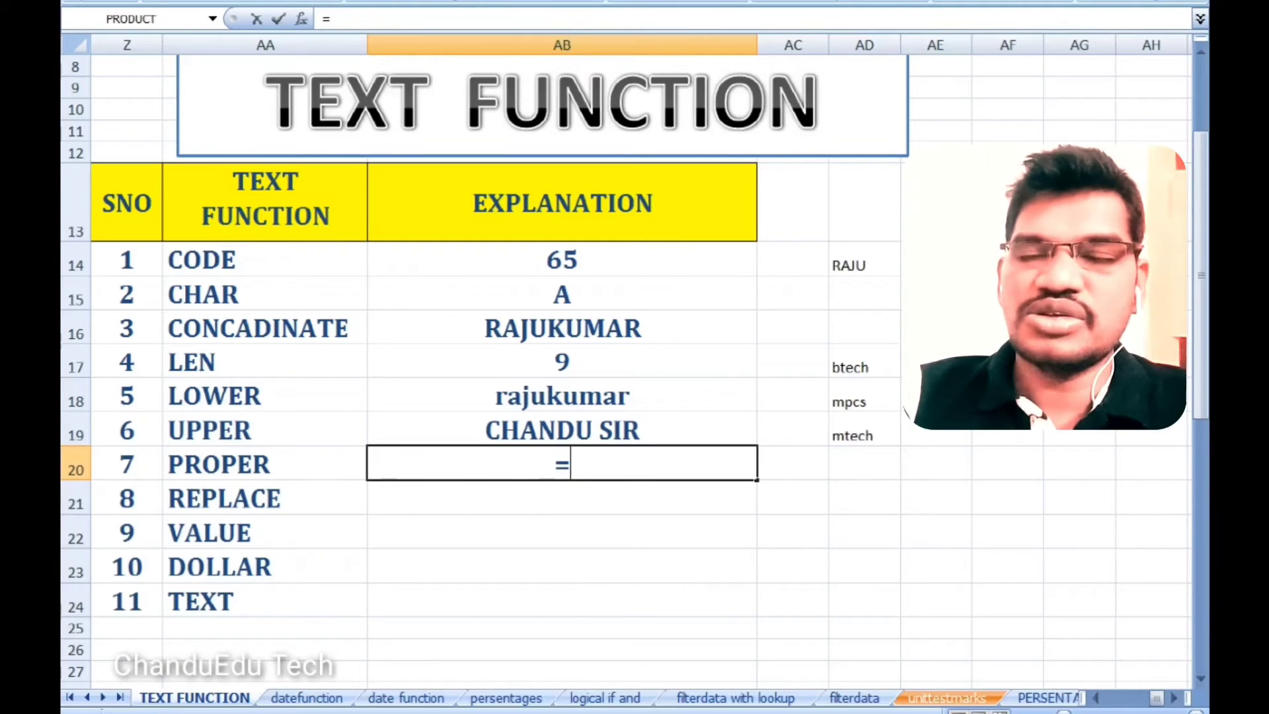
text(pro)
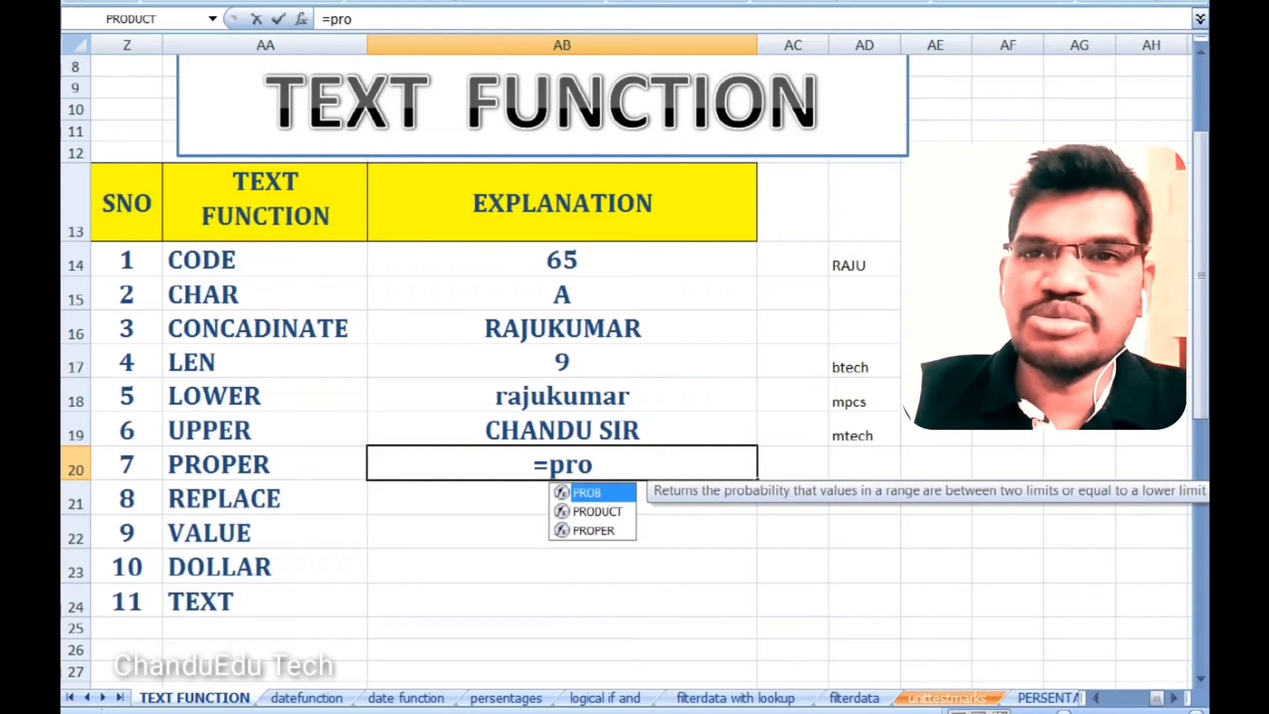
key(Down)
key(Down)
key(Tab)
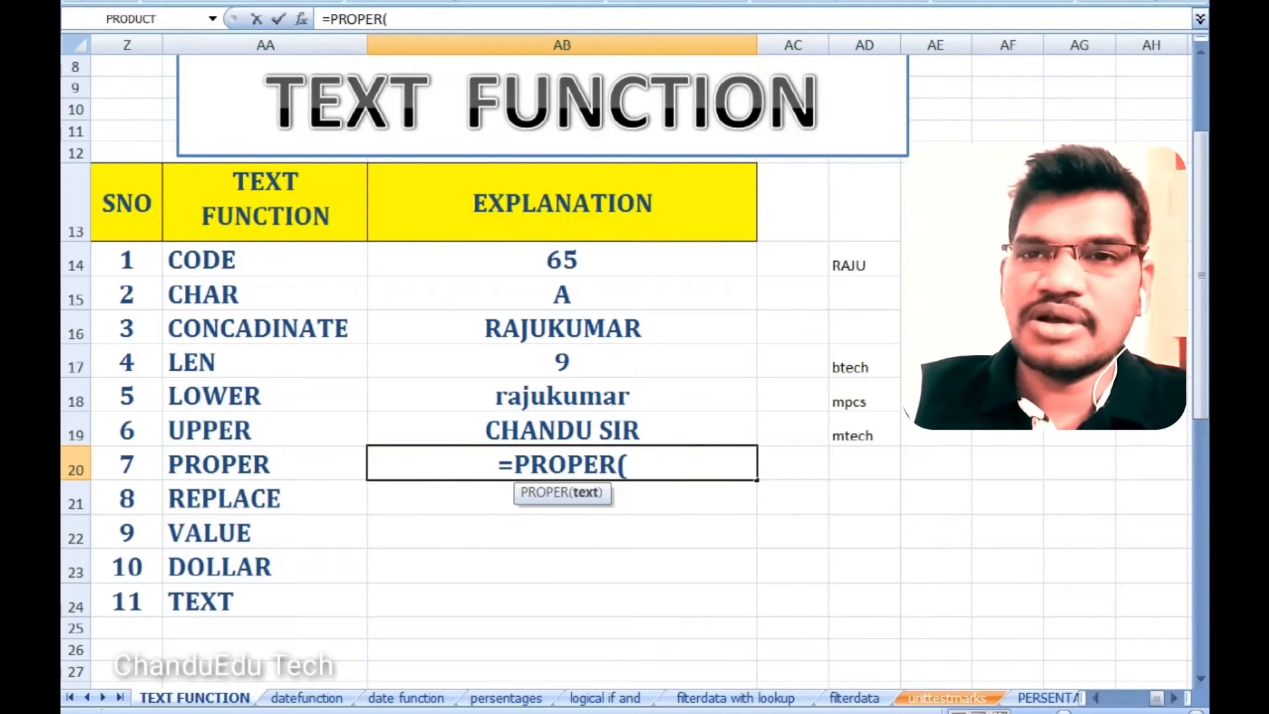
click(864, 361)
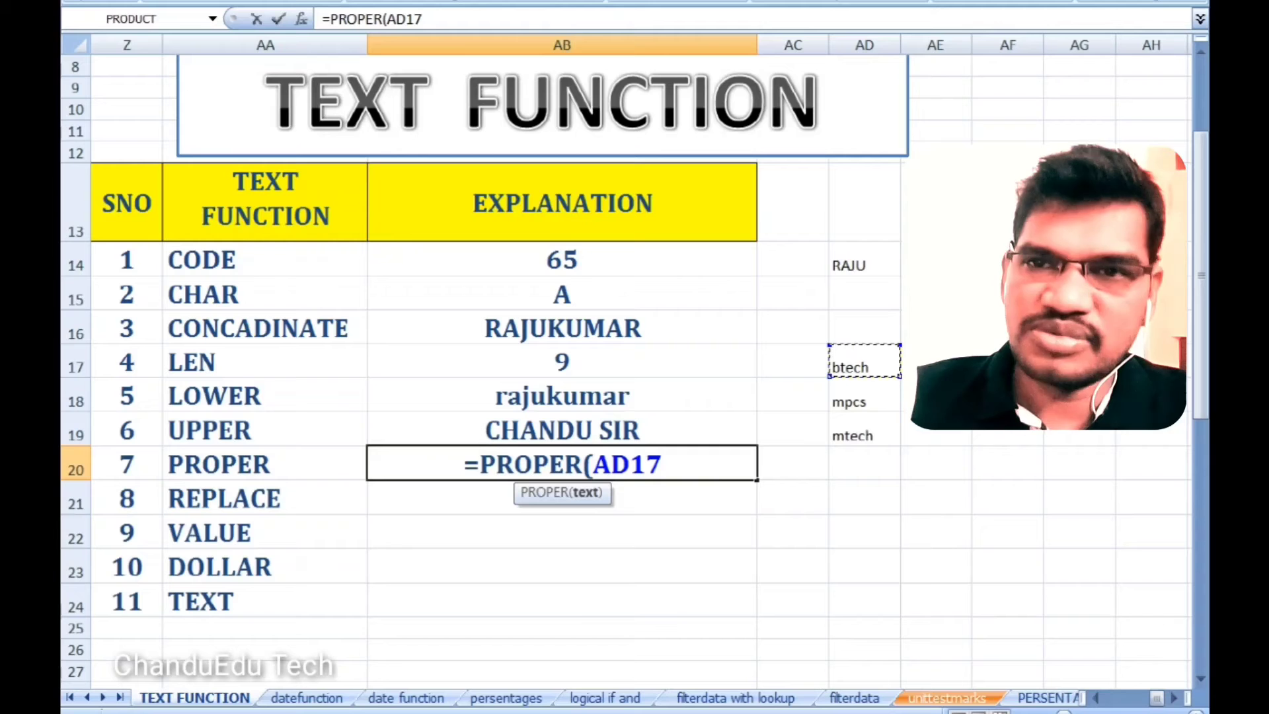
text())
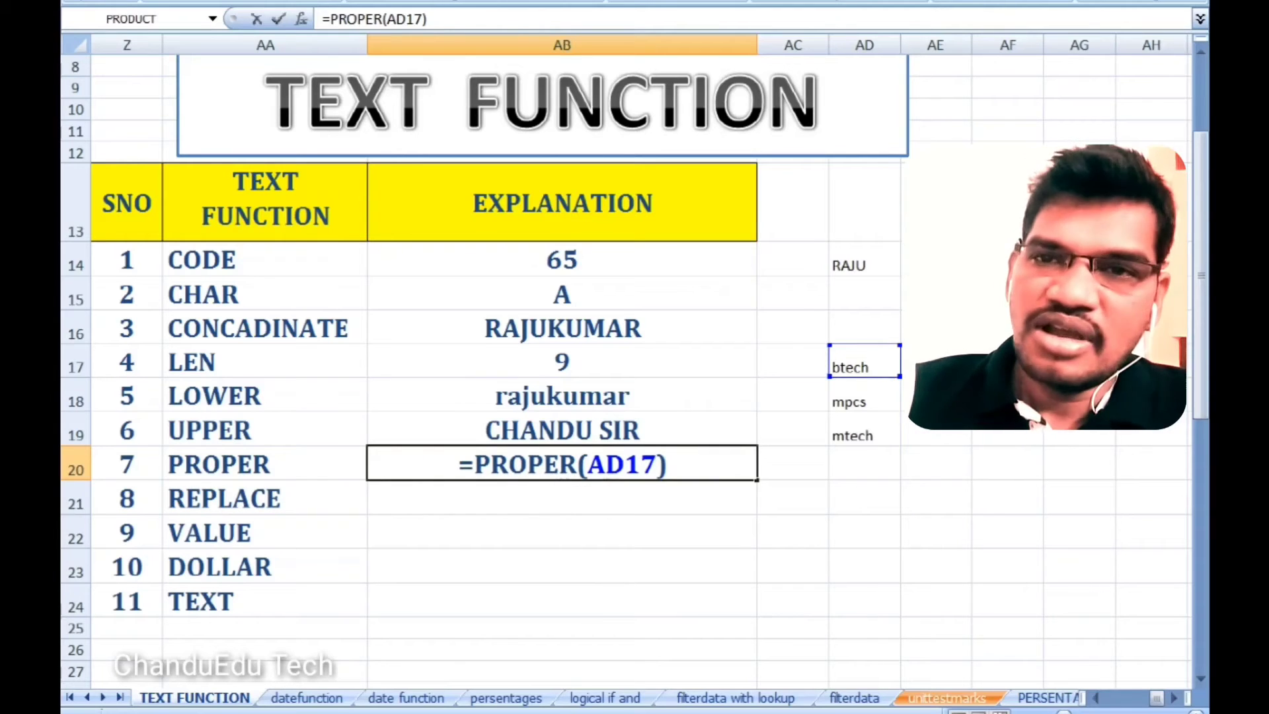
key(Return)
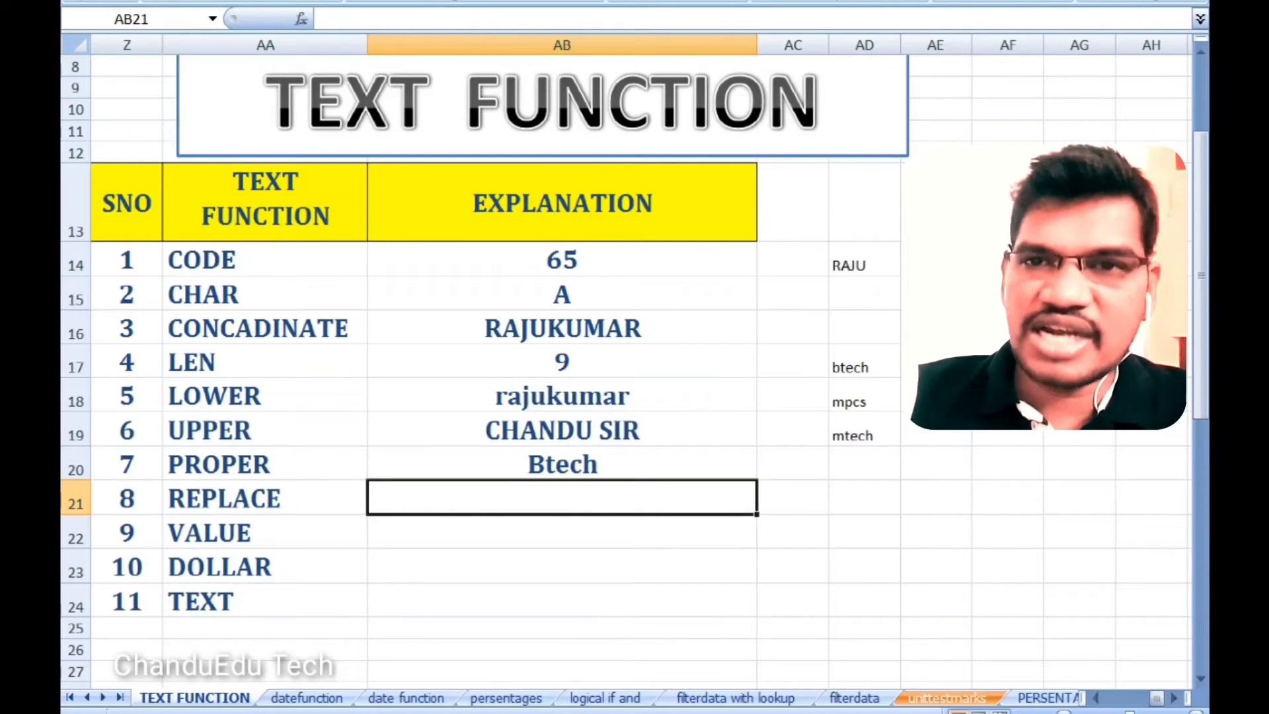
Step: Change the AD17 sample text from btech to b.tech
double_click(834, 367)
text(.)
click(561, 464)
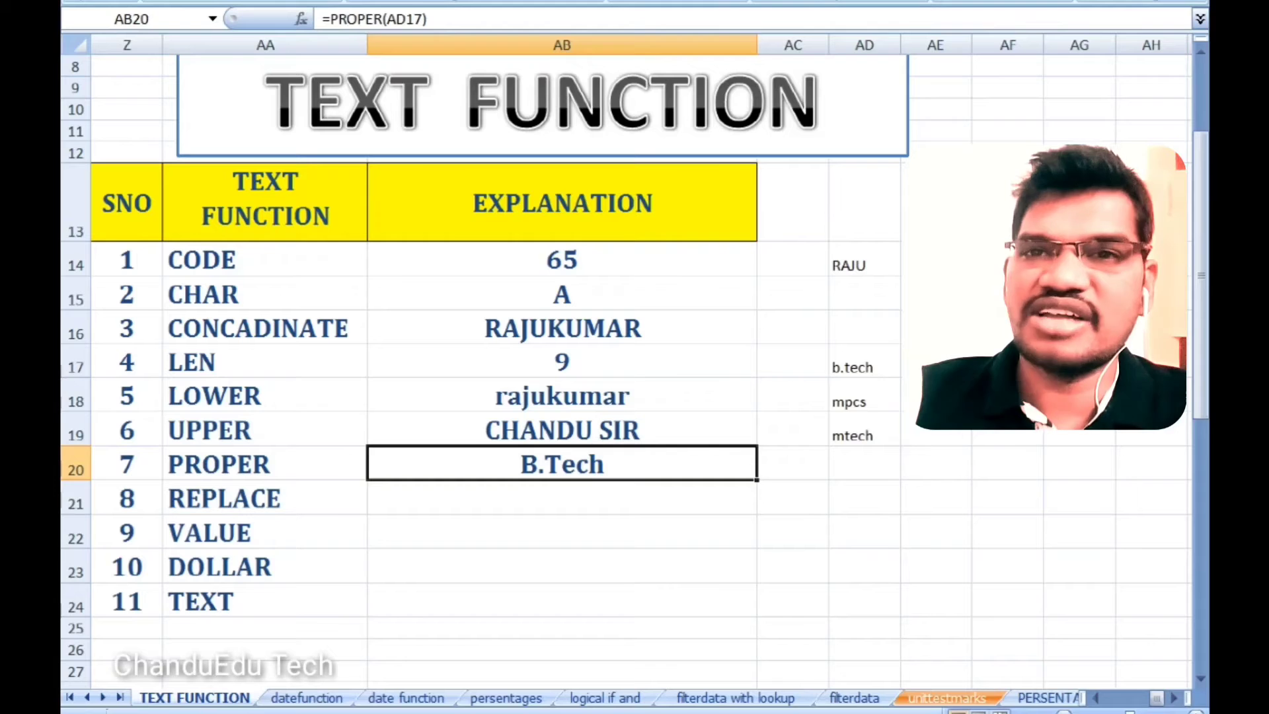
Step: Replace AB20's formula with =PROPER(AD18) so it shows Mpcs
click(864, 395)
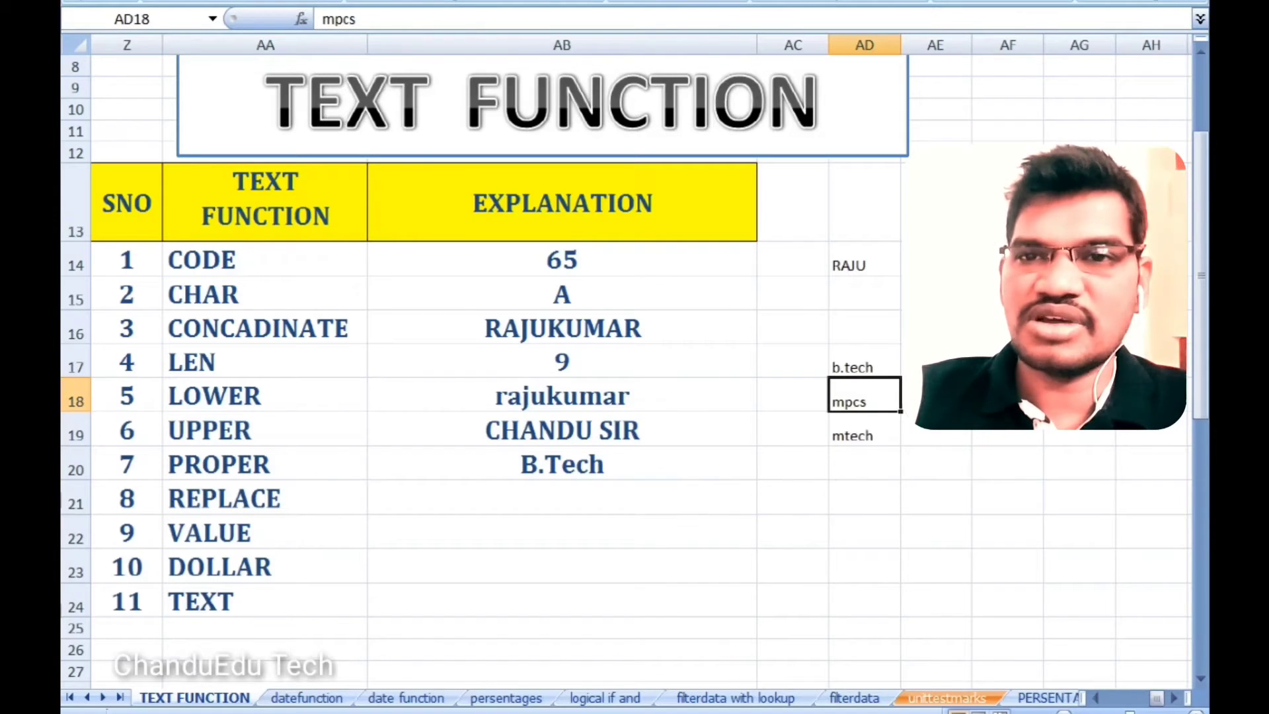
click(562, 464)
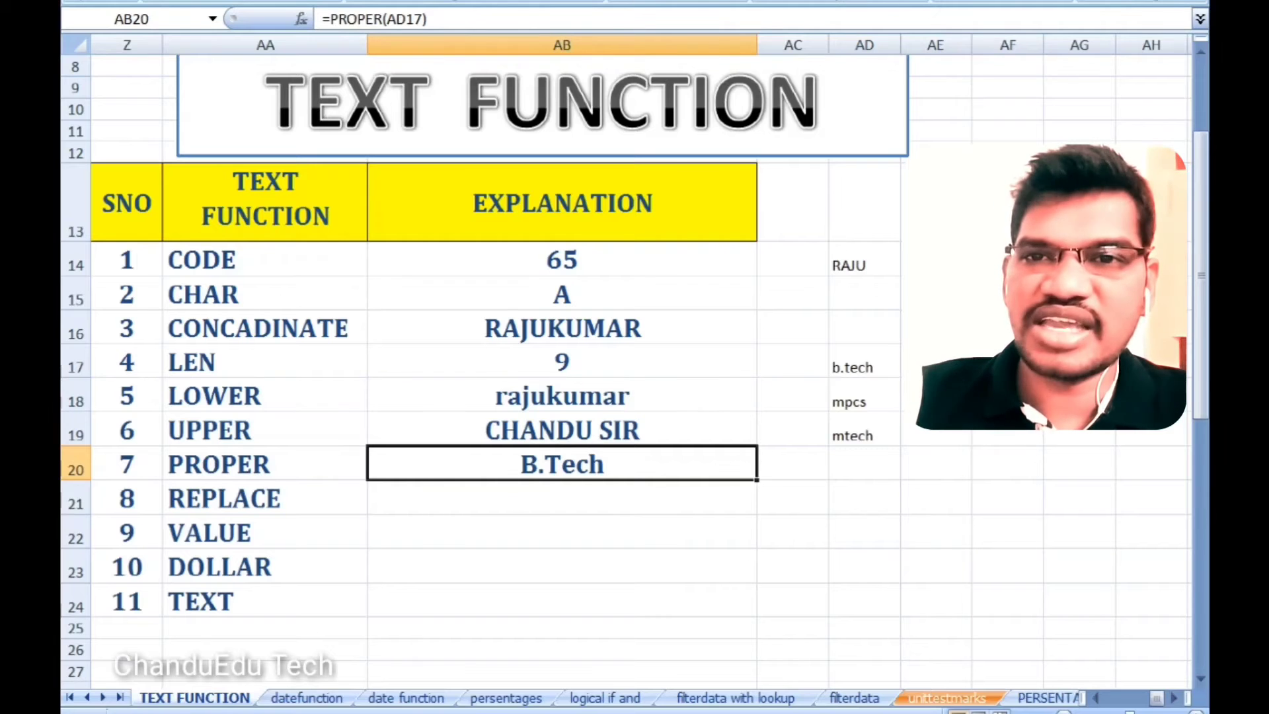
key(Delete)
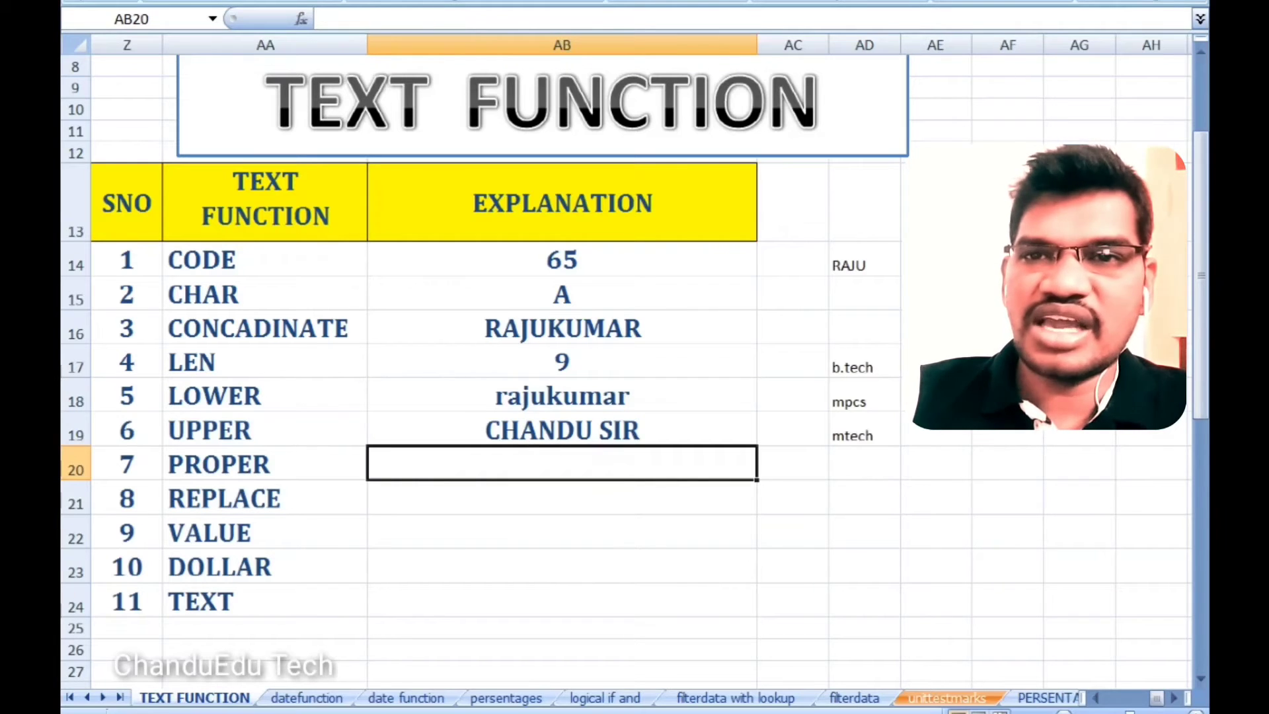
text(=)
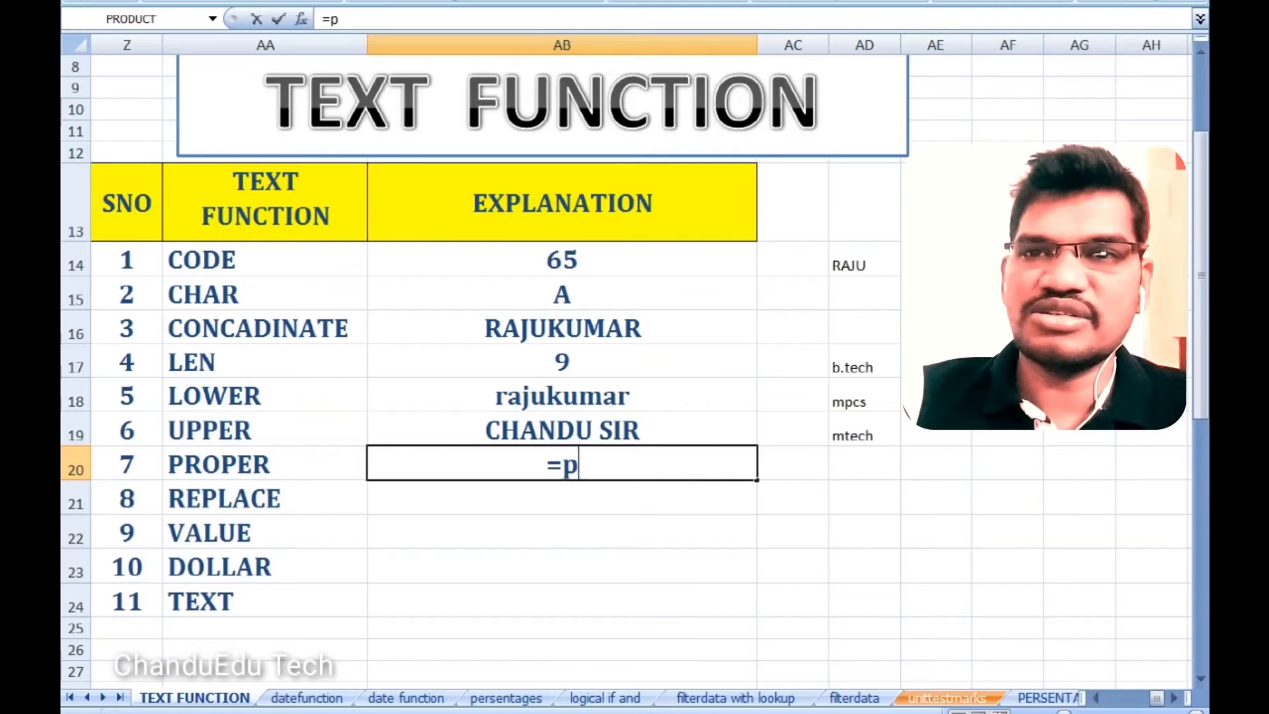
text(pro)
key(Down)
key(Down)
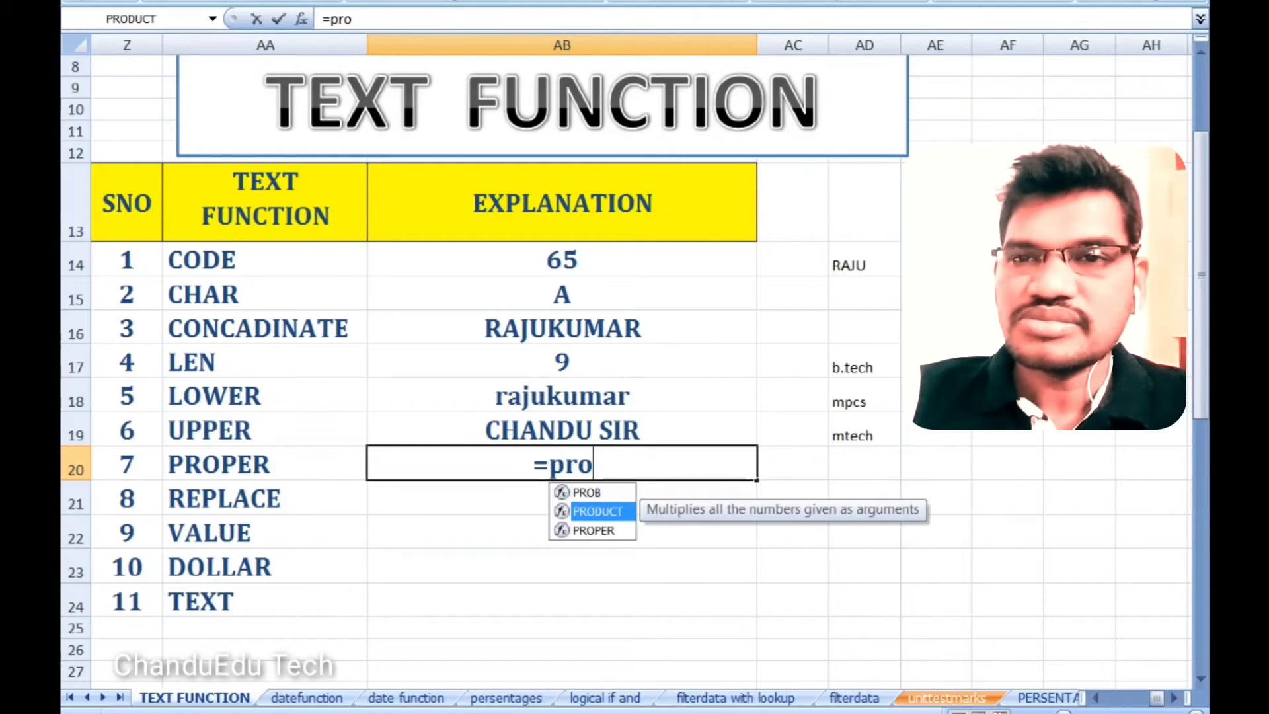
key(Tab)
click(865, 395)
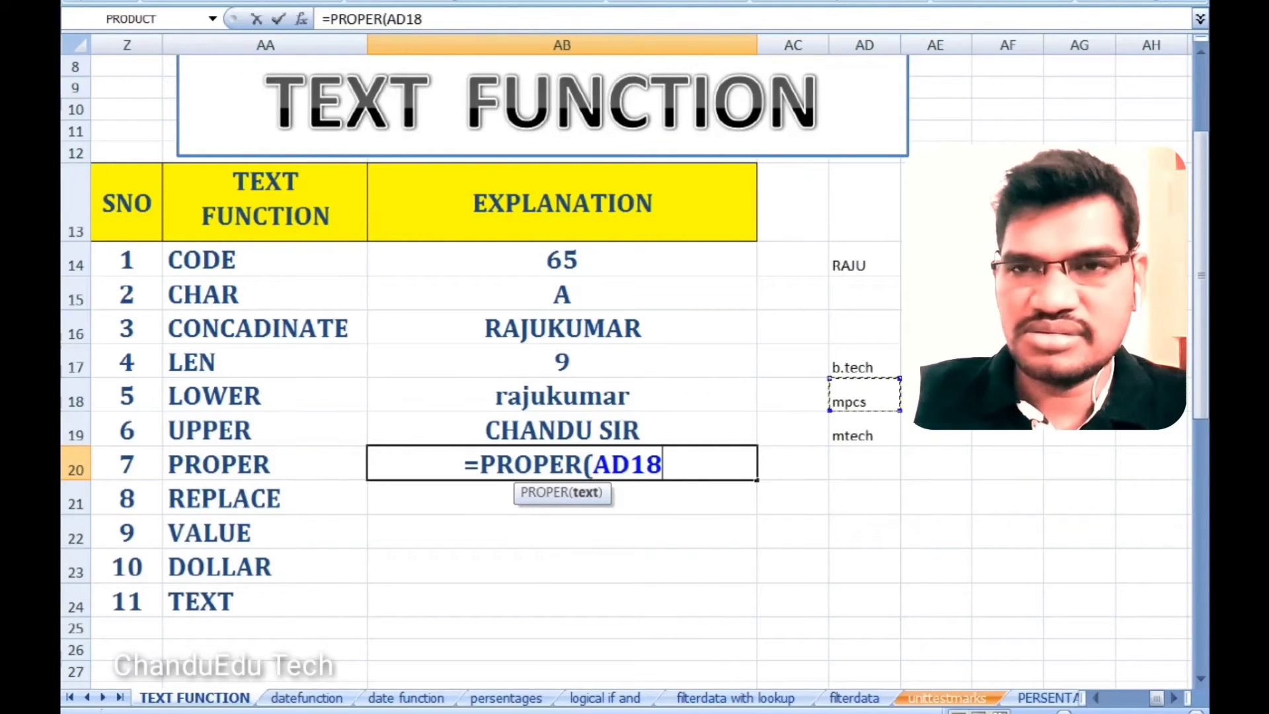
text())
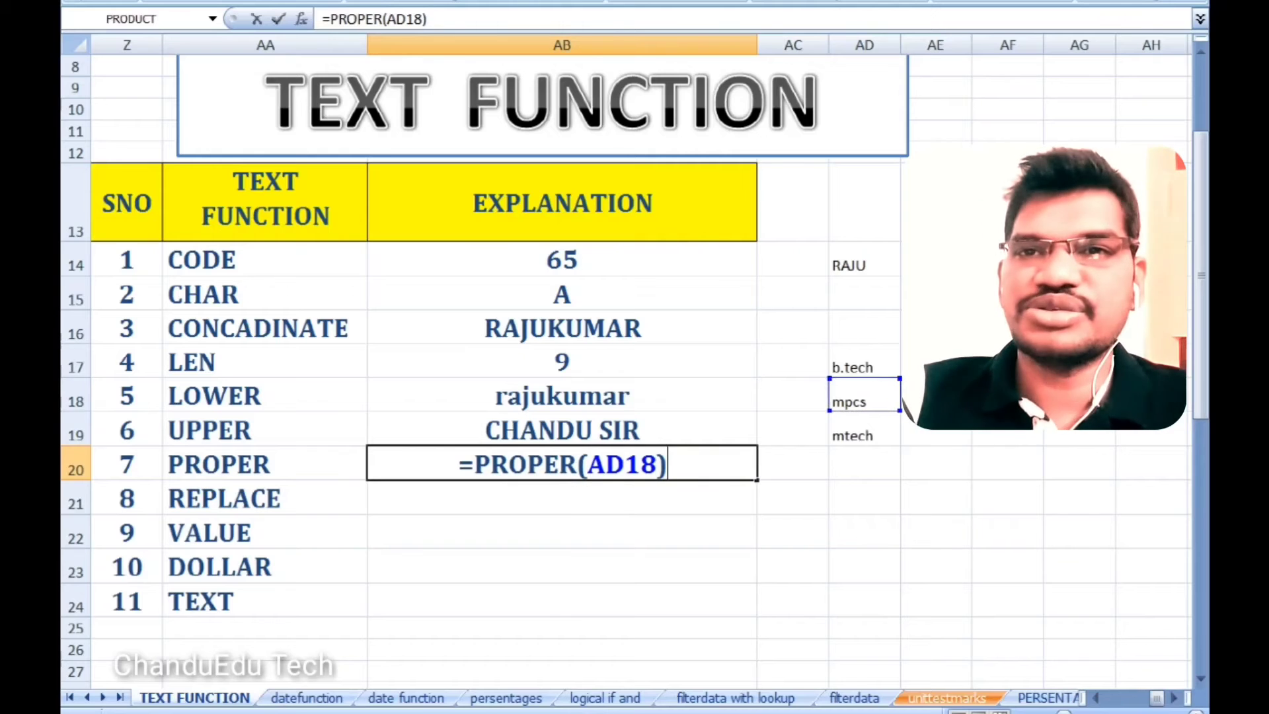
key(Return)
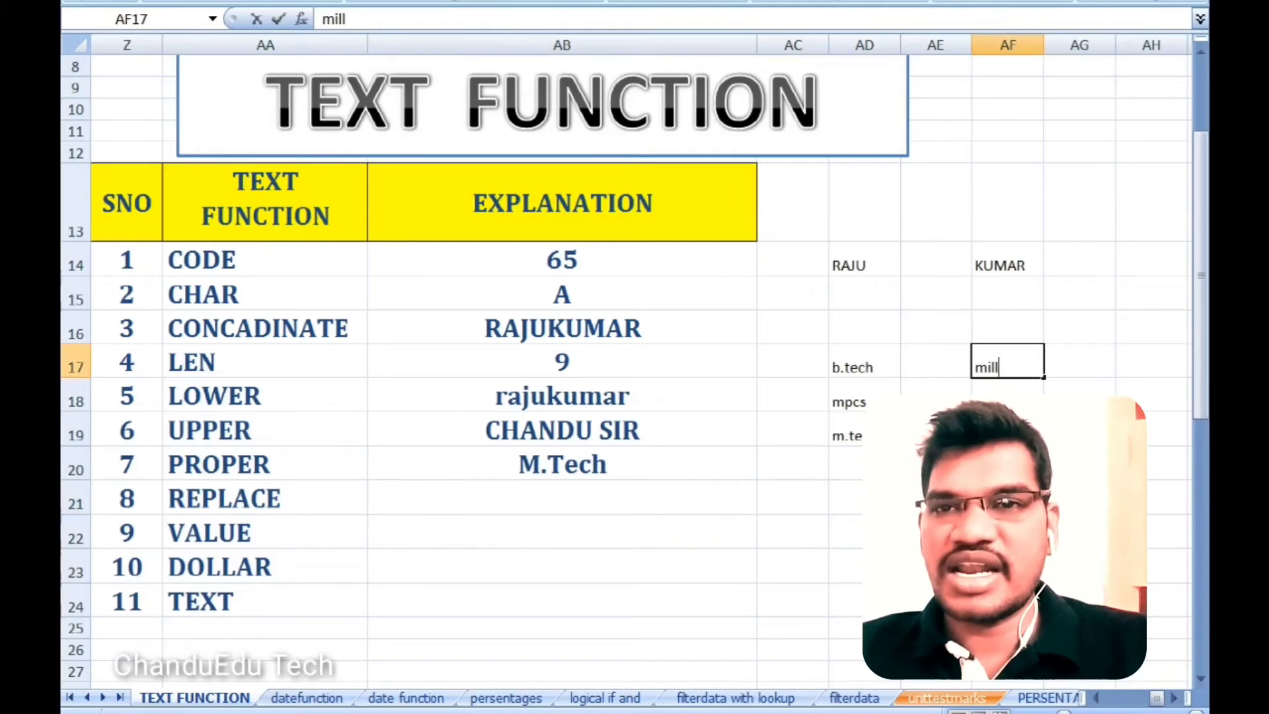
Step: Finish miller in AF17 and enter =REPLACE(AF17,1,1,"k") in AB21 to get killer
text(er)
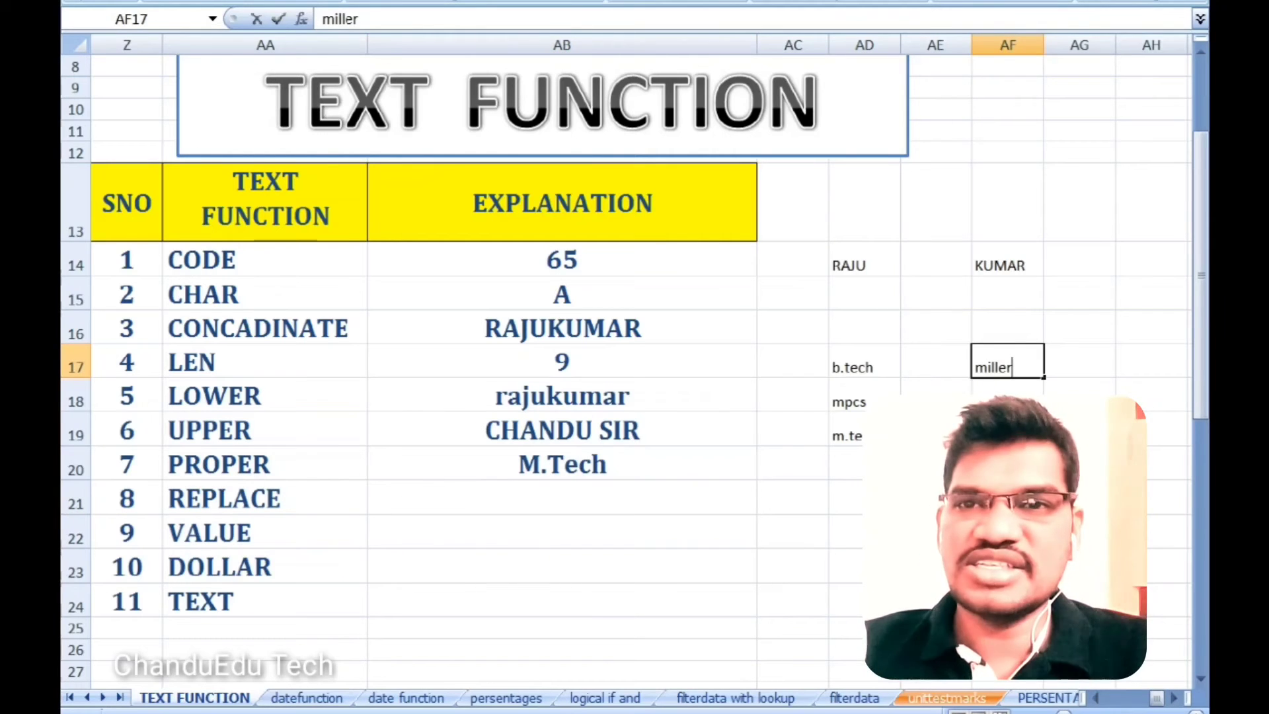
click(562, 498)
text(=re)
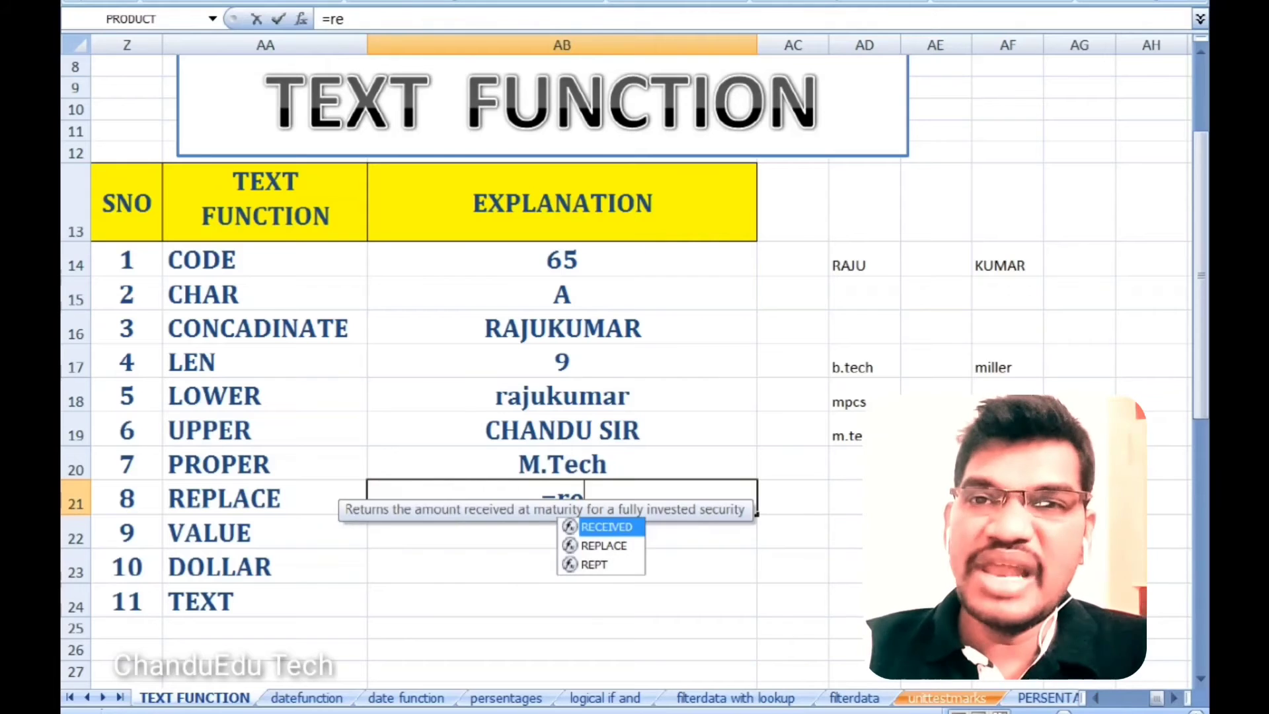
key(Down)
key(Tab)
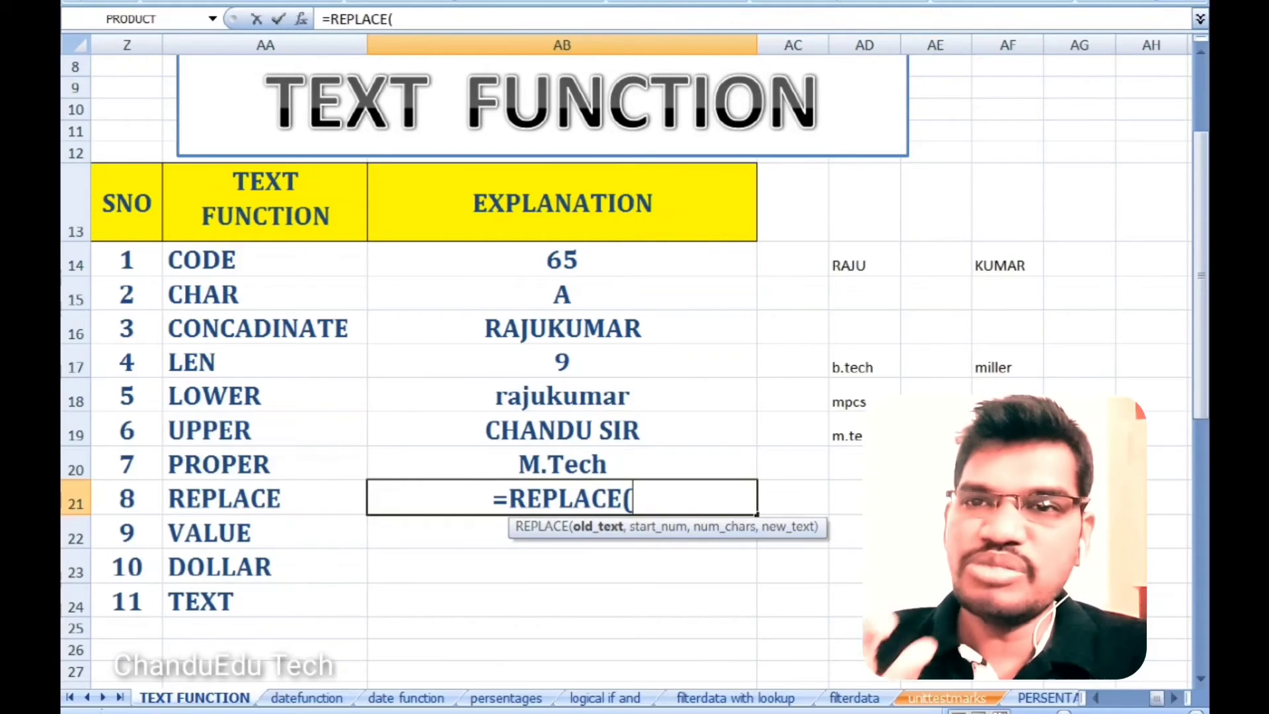
click(1007, 361)
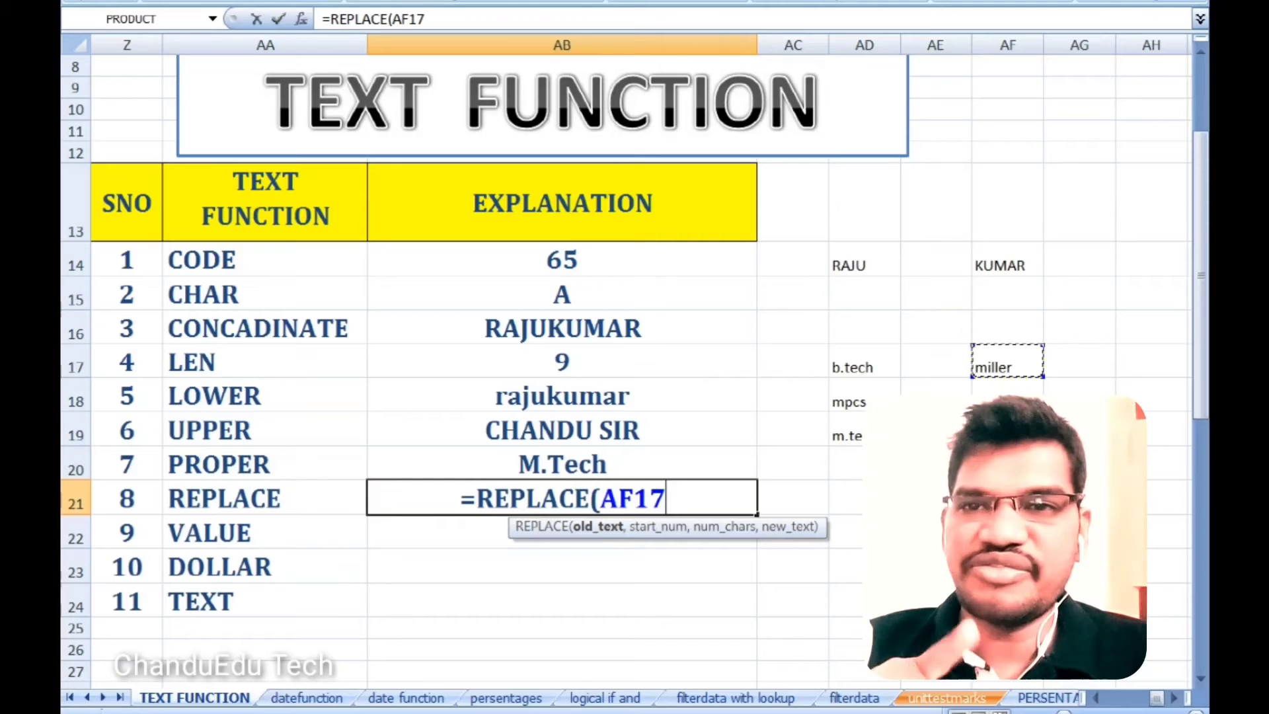
text(,)
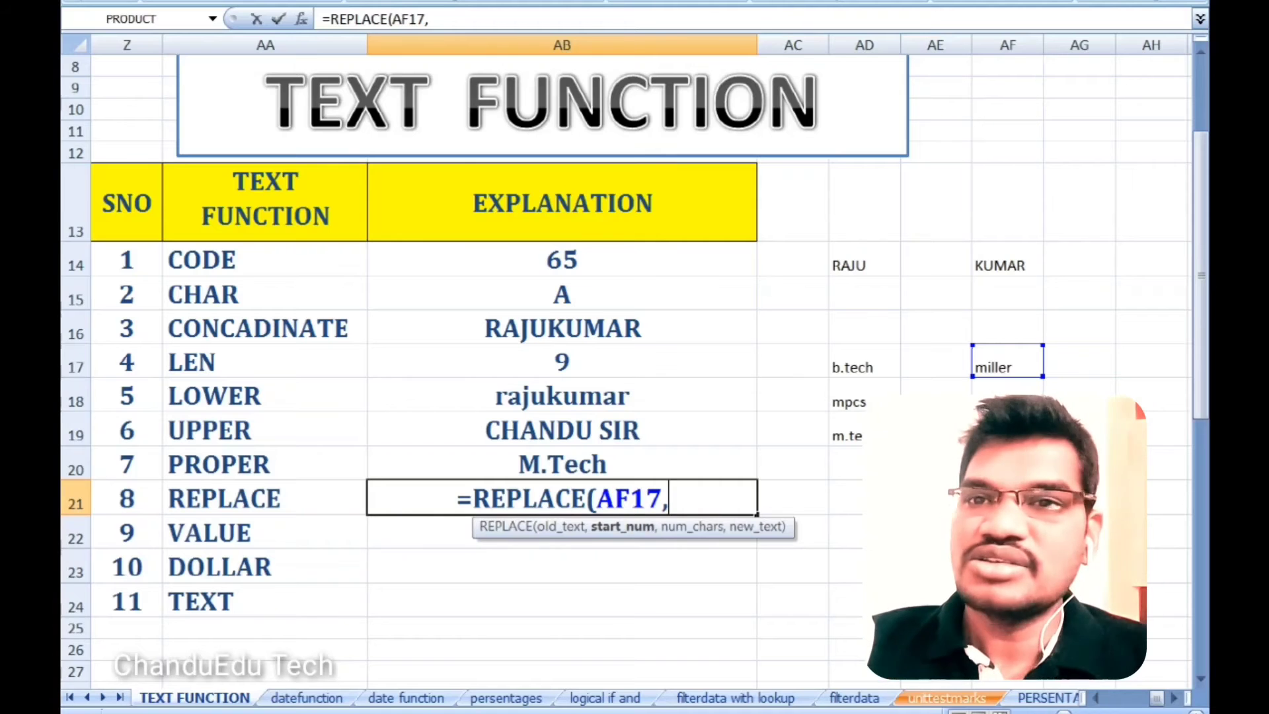
text(1,)
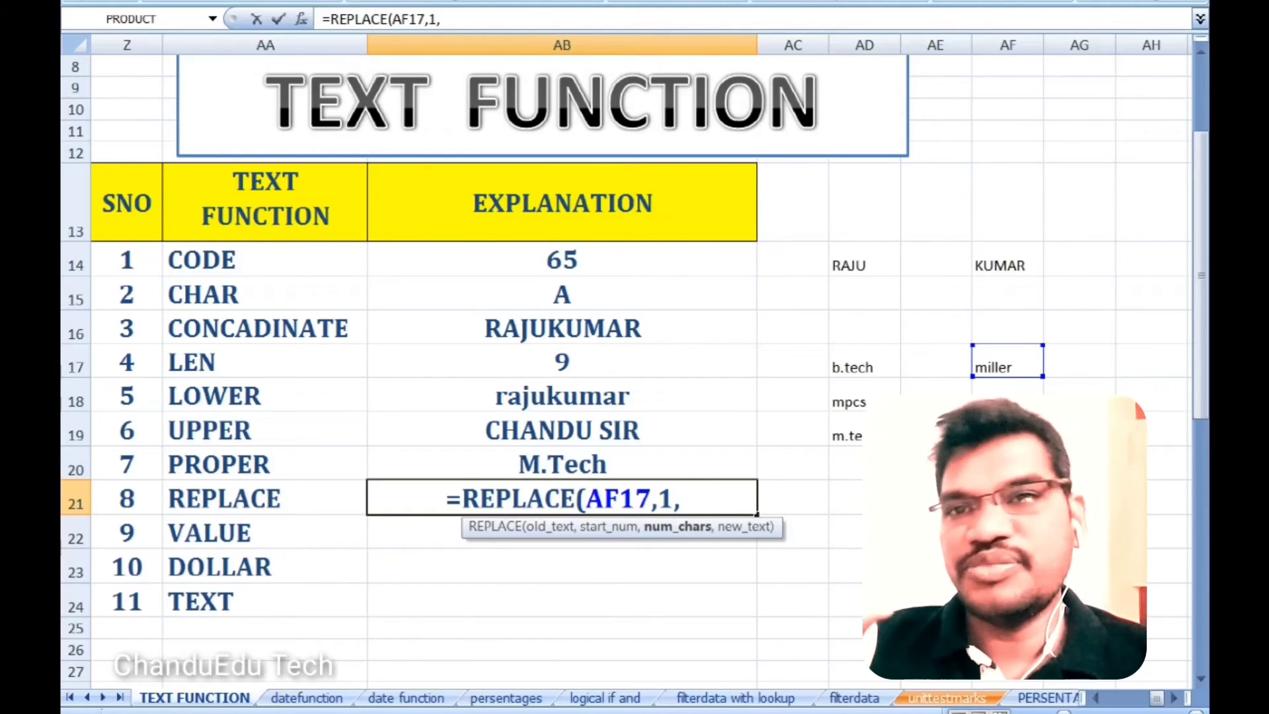
text(1)
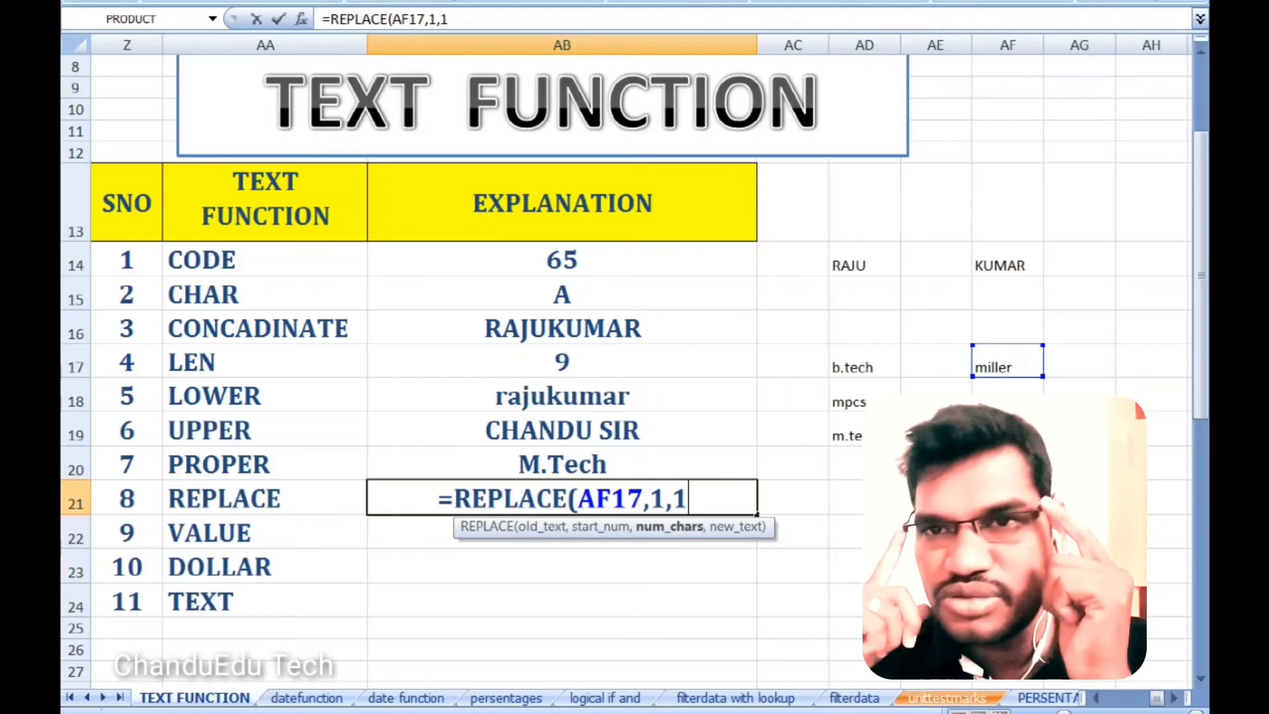
text(,)
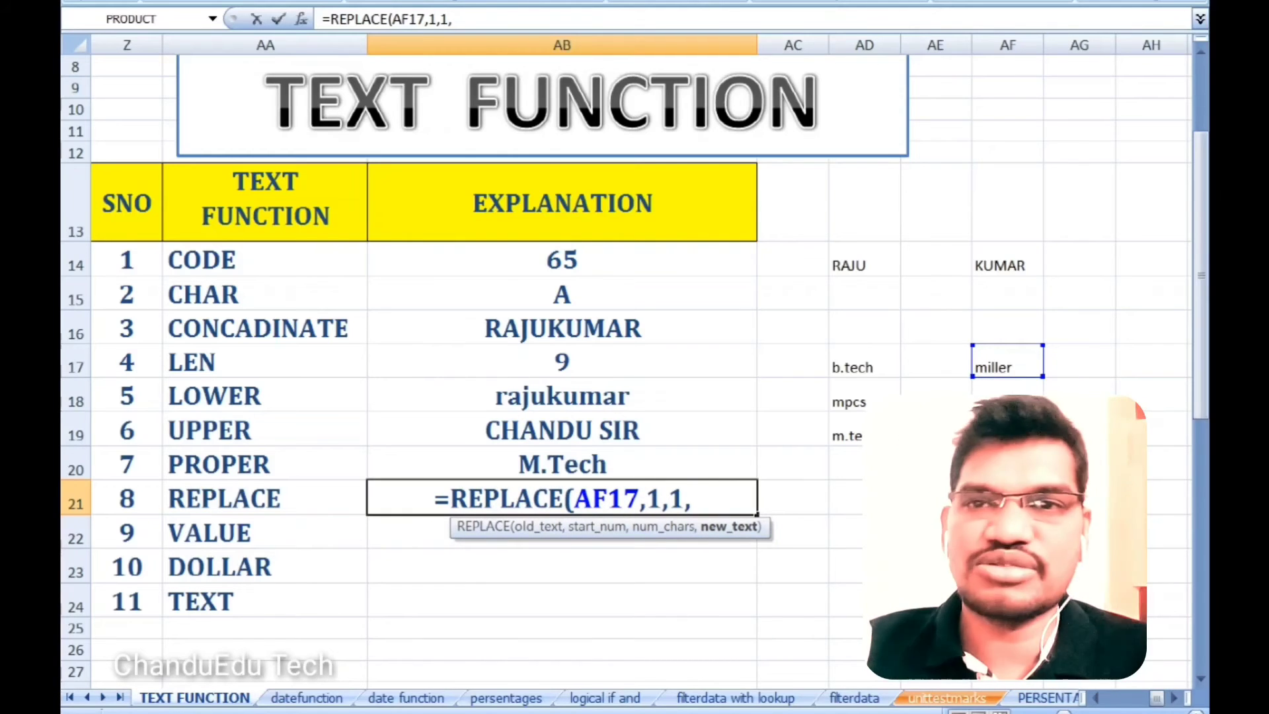
text("k)
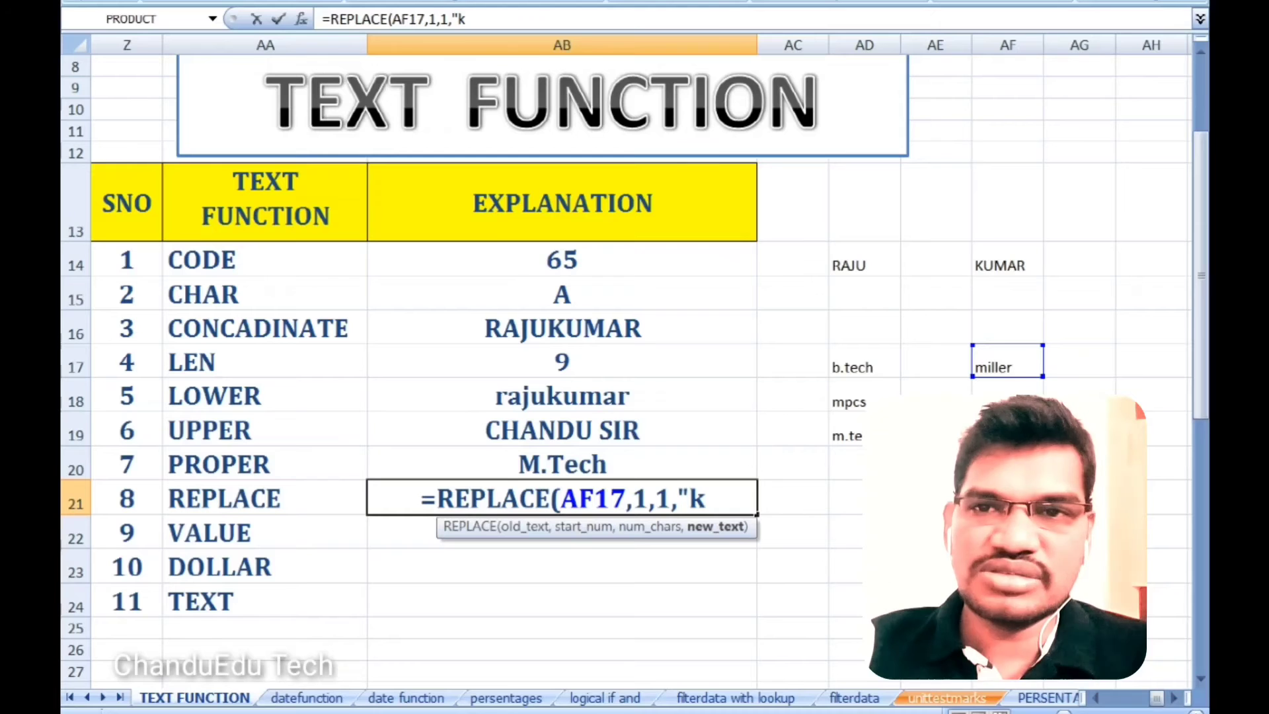
text("))
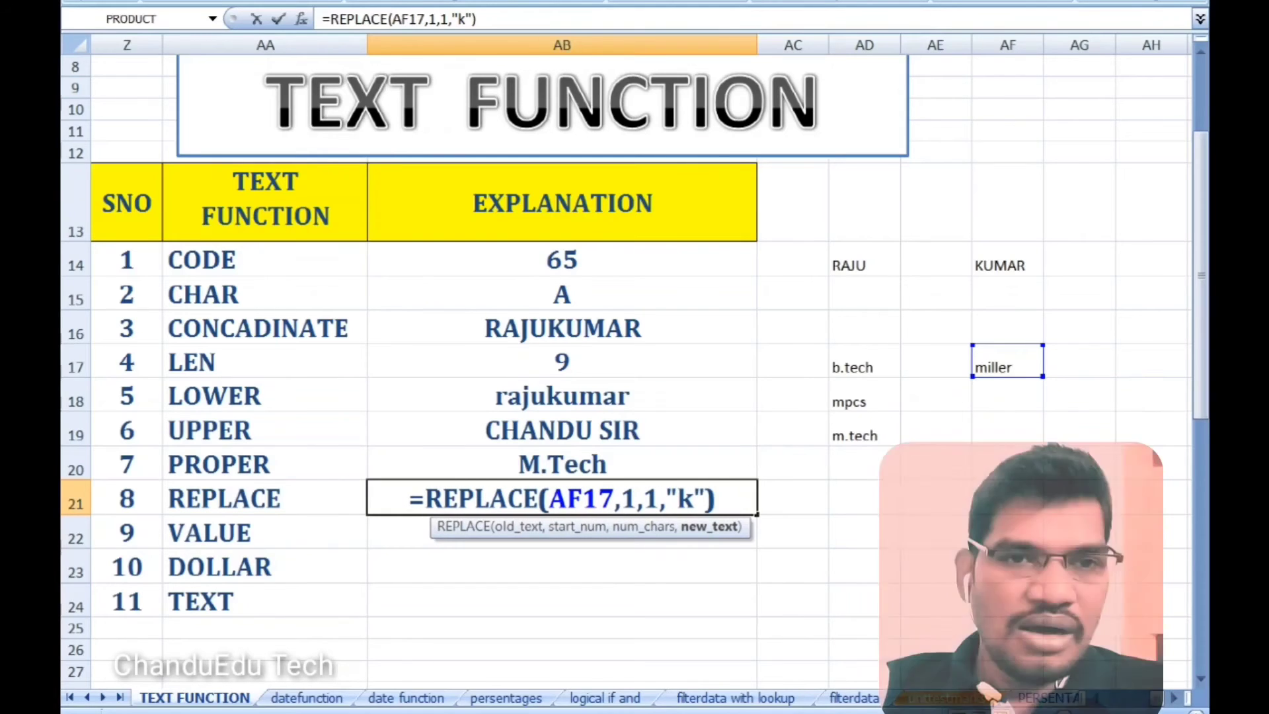
key(Return)
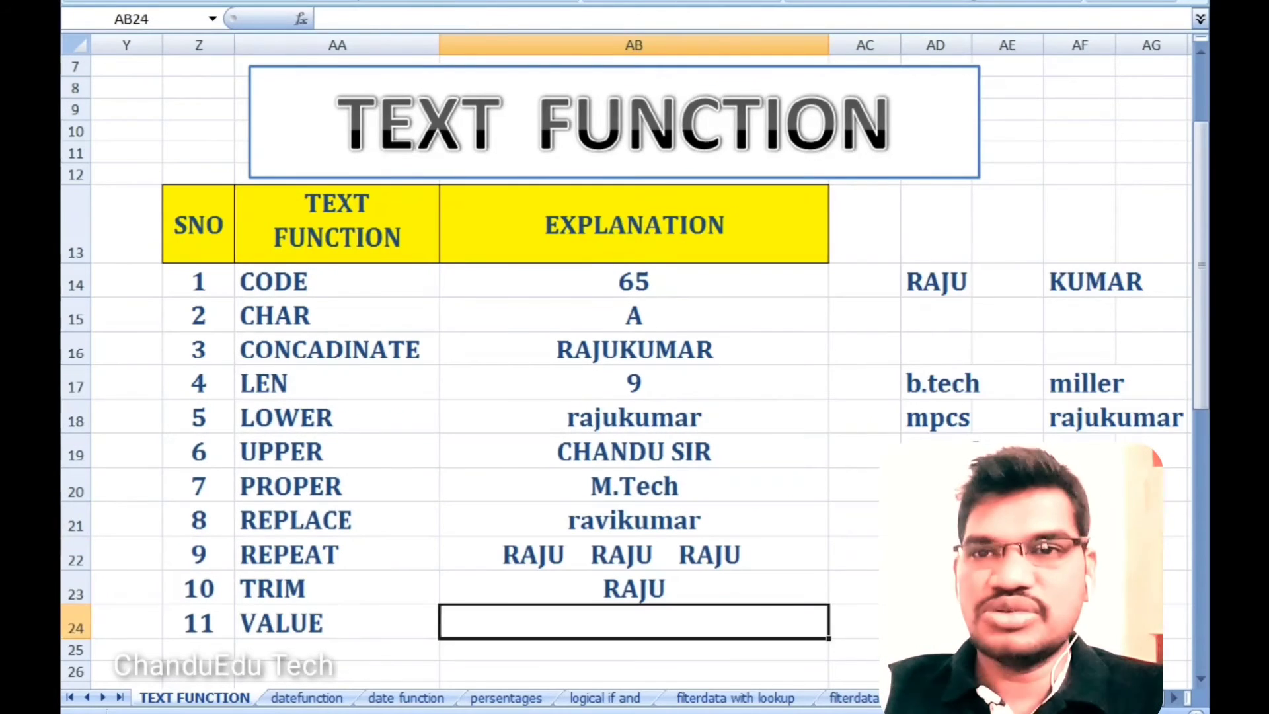
key(Up)
key(Up)
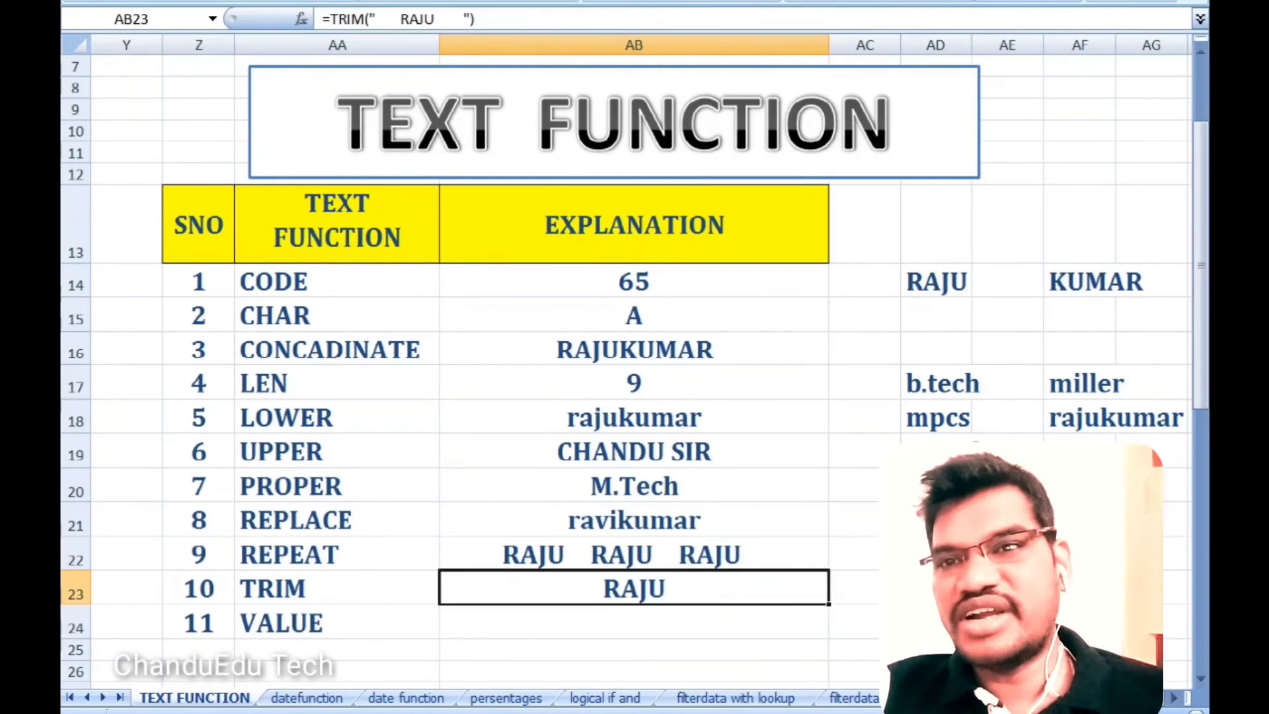
Step: Review the PROPER and REPLACE formulas, then delete the old REPEAT example in AB22
key(Up)
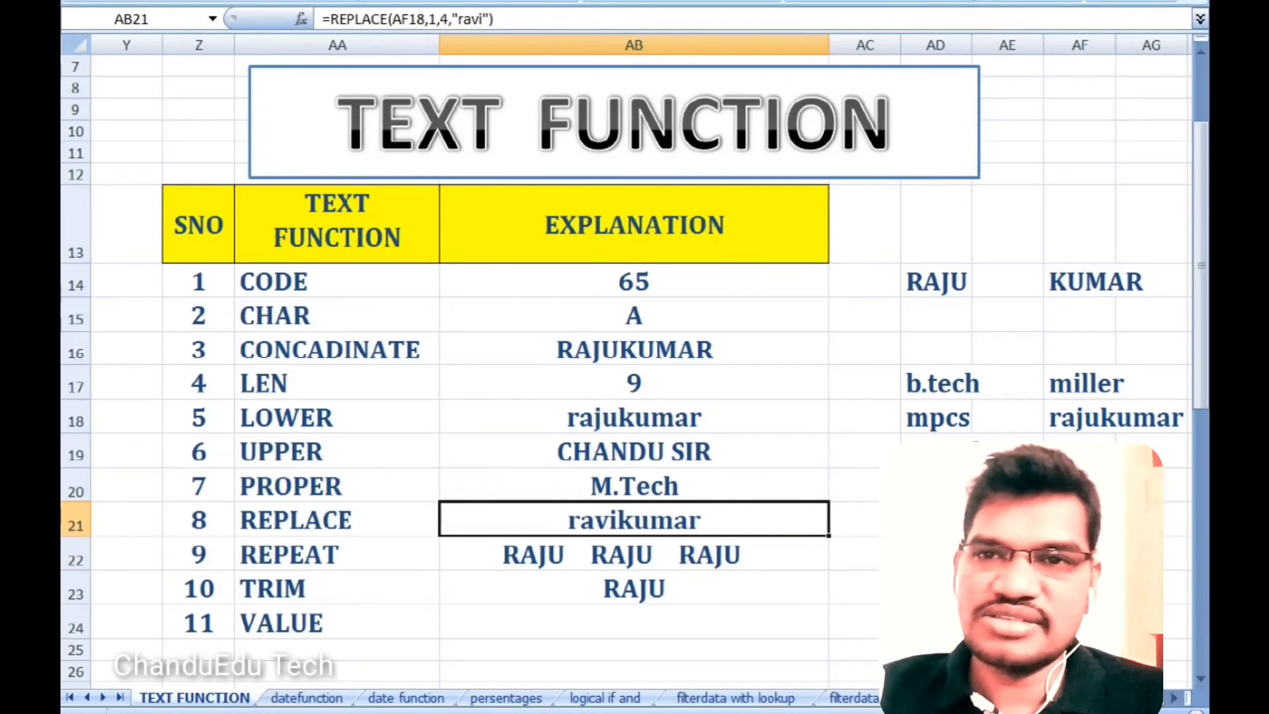
key(Up)
key(Down)
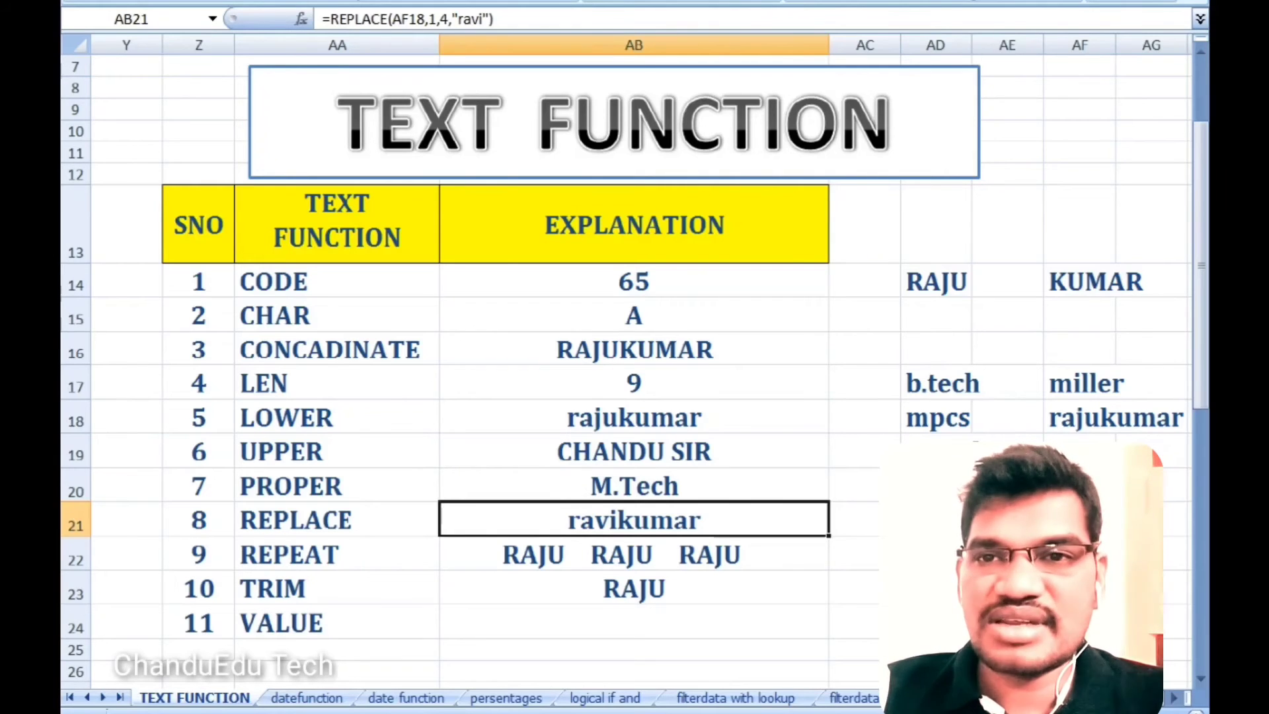
key(Down)
key(Delete)
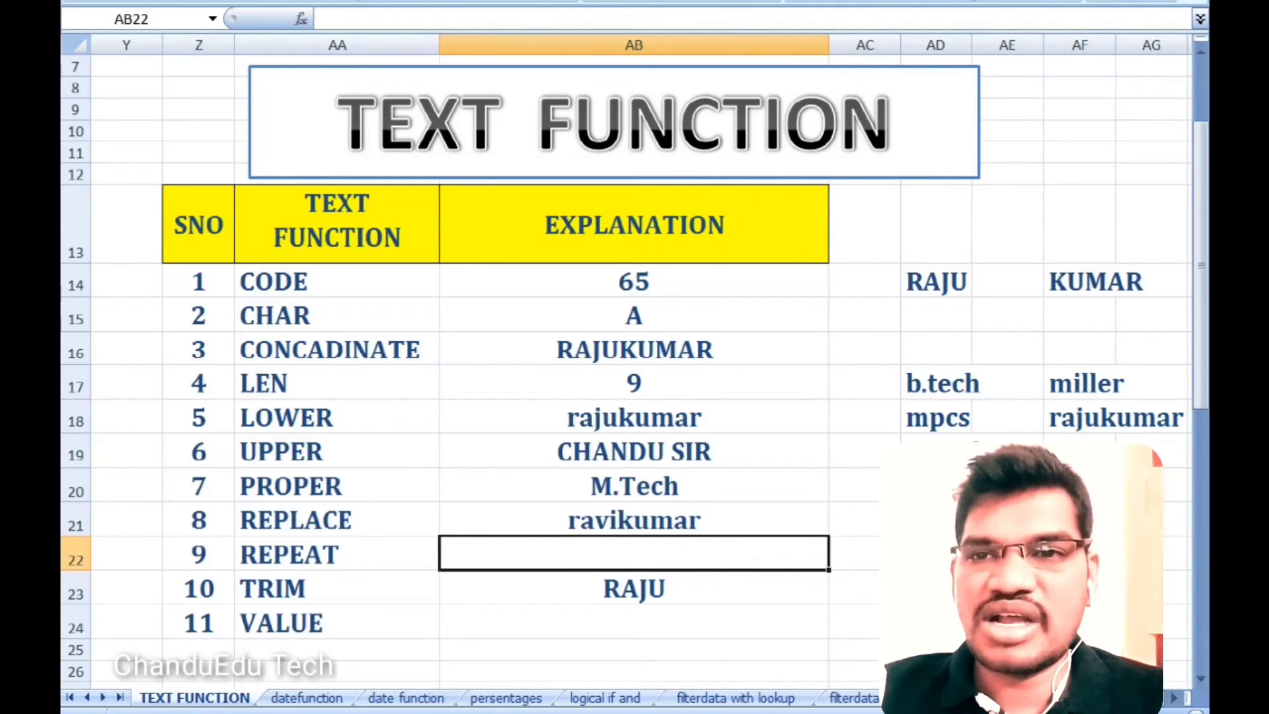
Step: Enter a REPT formula in AB22 repeating the sample word plus two spaces 2 times
text(=)
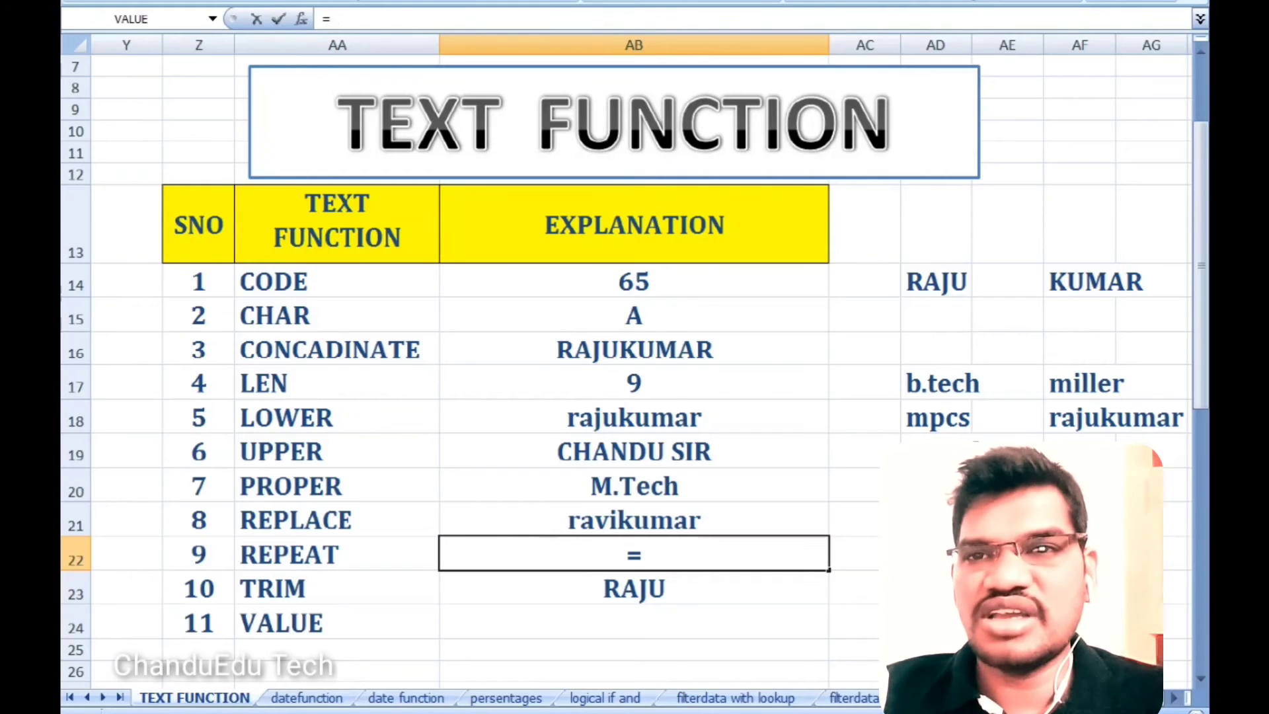
text(RE)
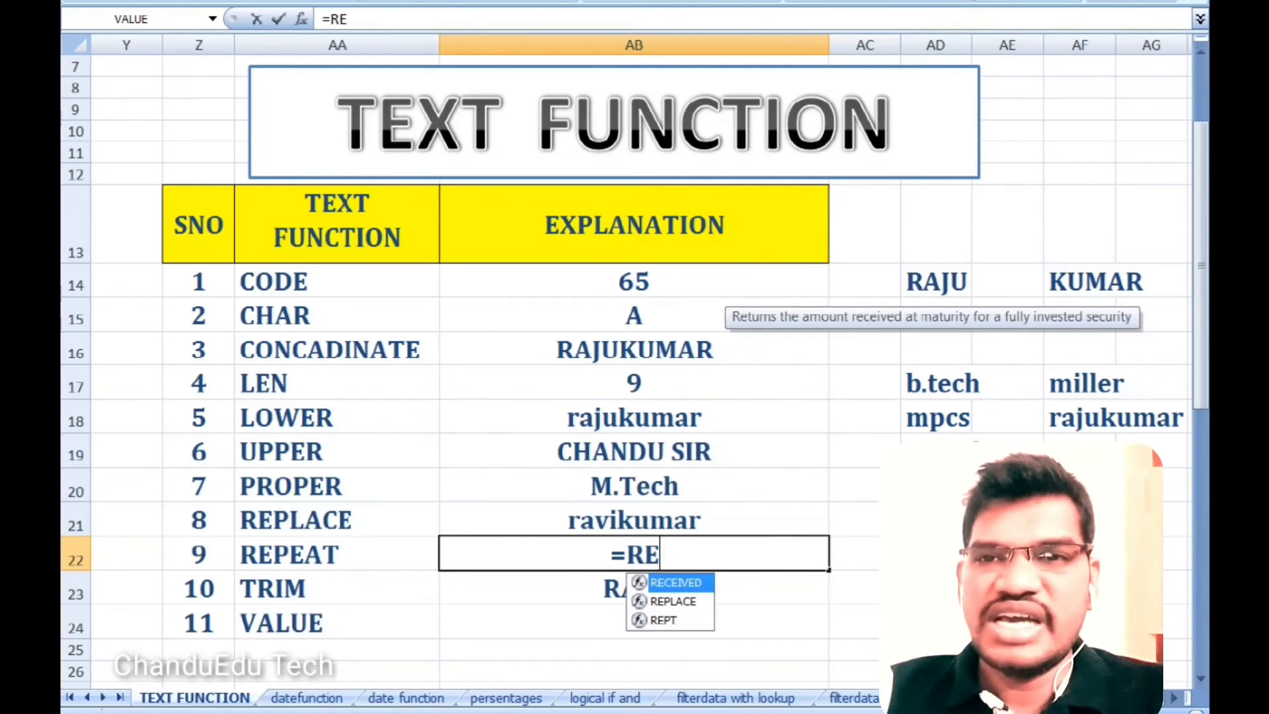
key(Down)
key(Down)
key(Tab)
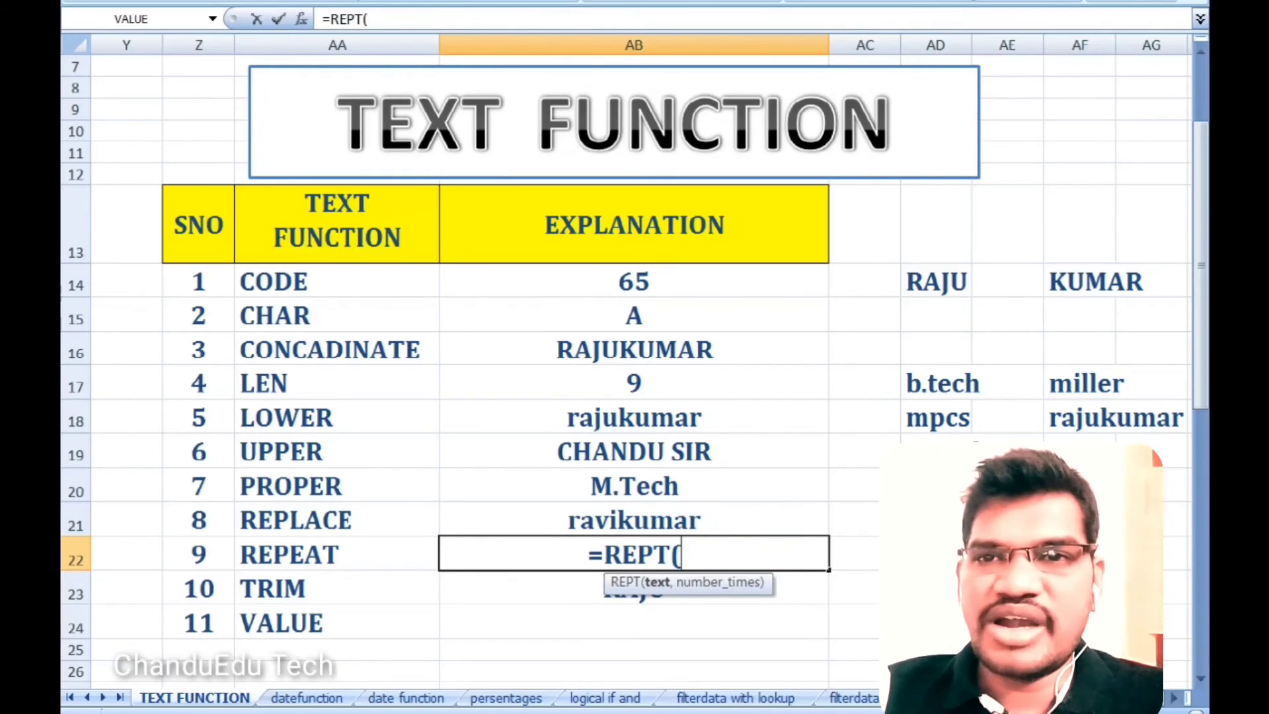
text(")
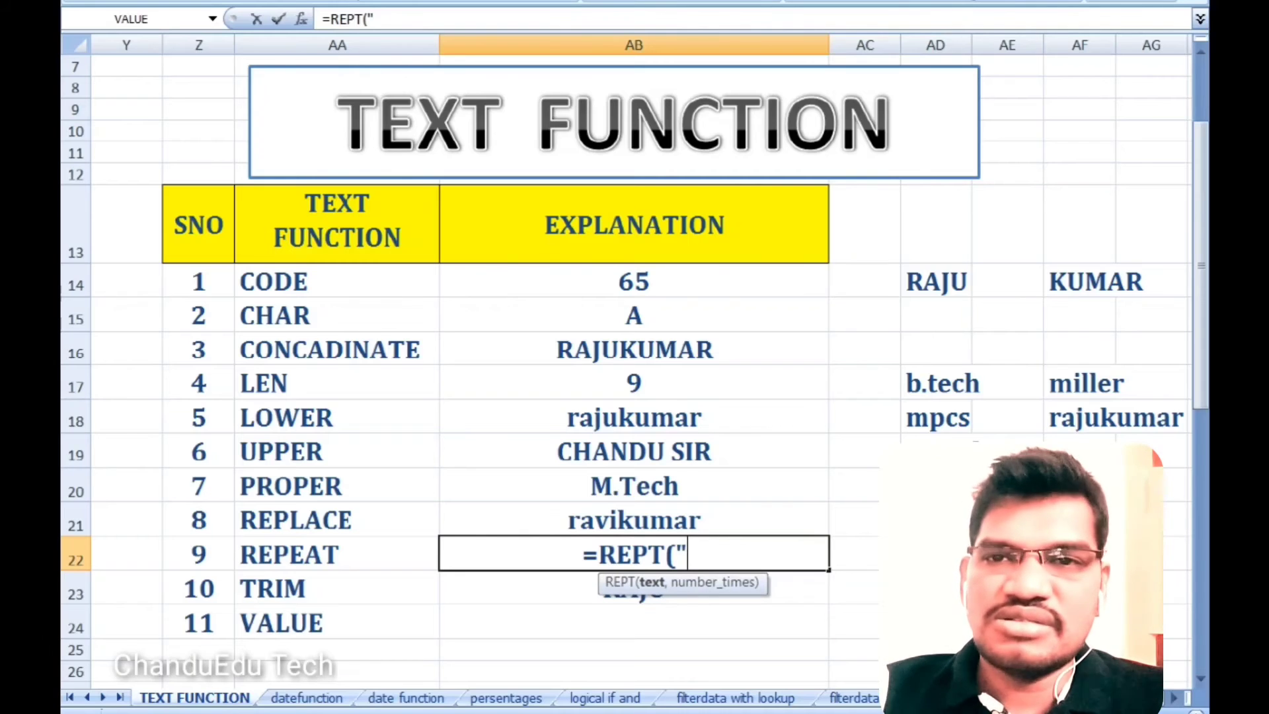
text(RAJU)
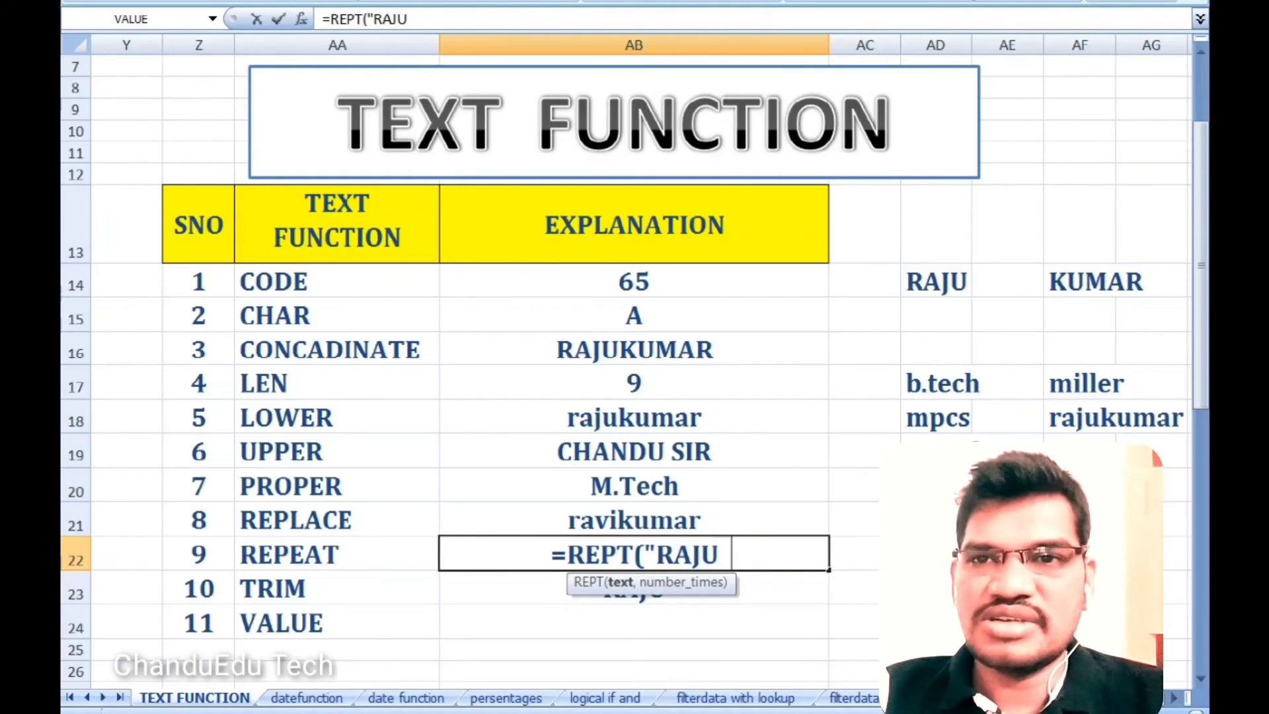
text(  ")
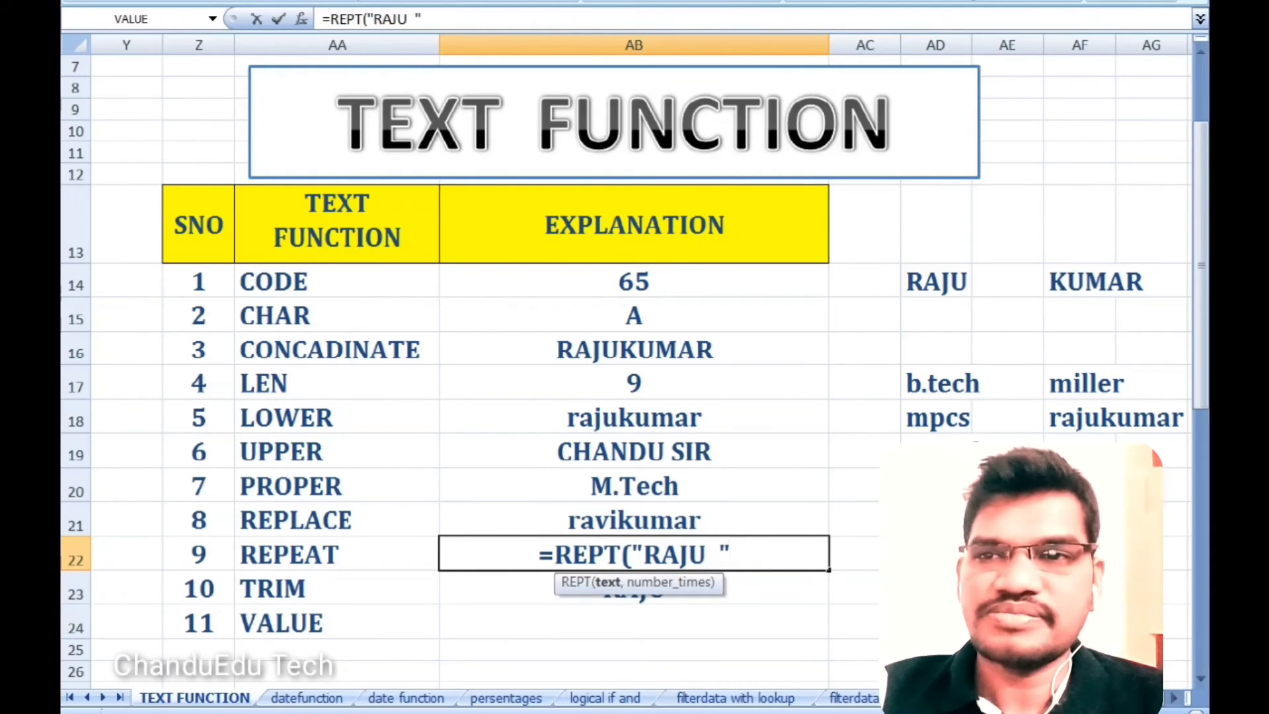
text(,)
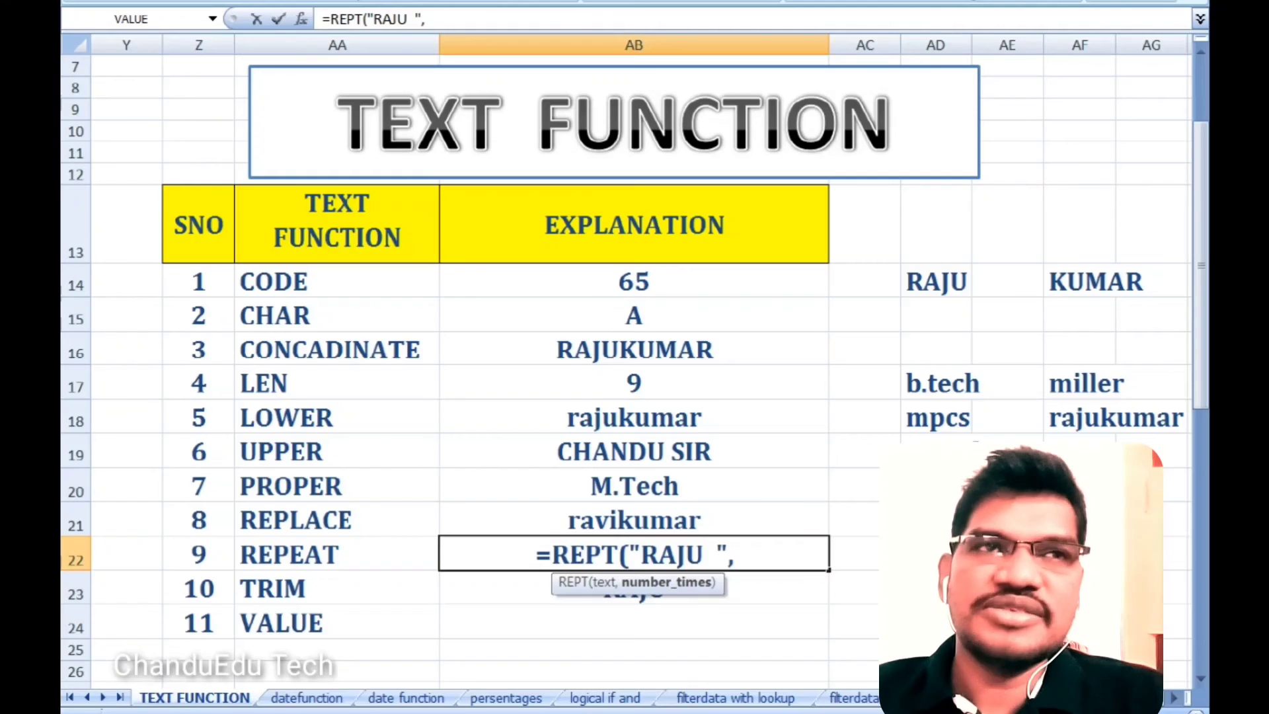
text(2)
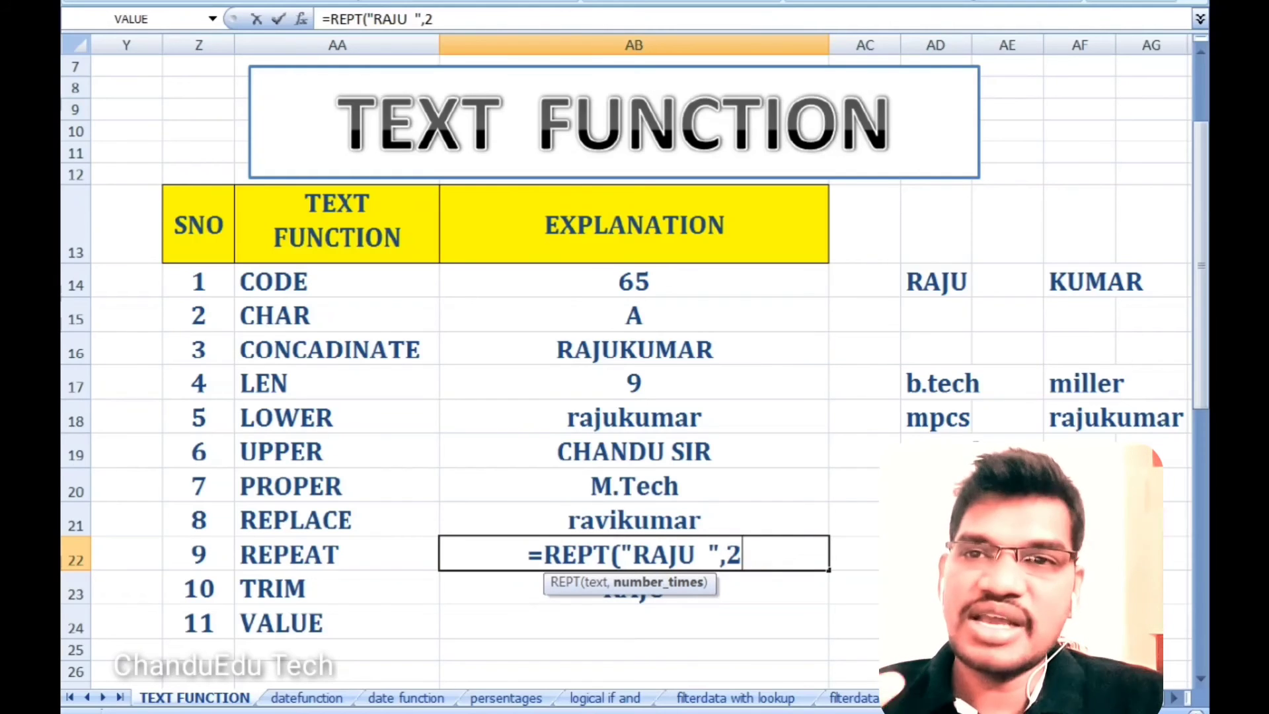
text())
key(Return)
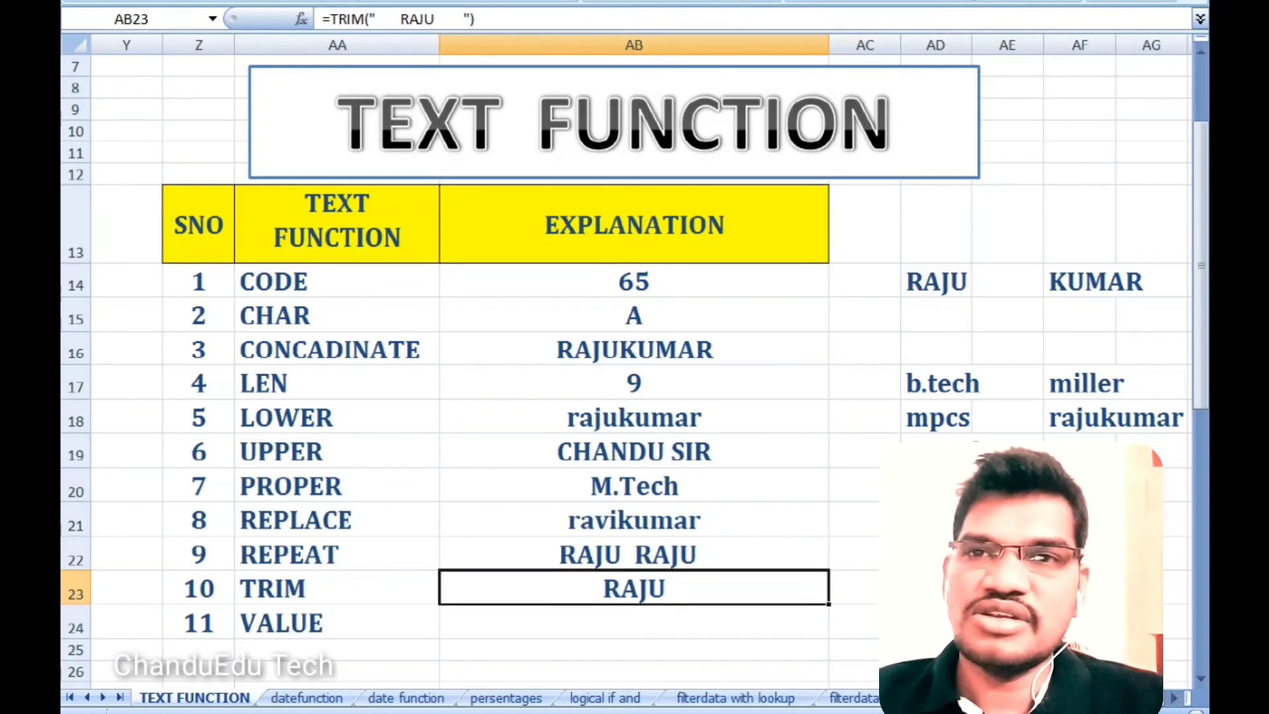
Step: Delete the old TRIM example in AB23 and start typing =TRI to begin a TRIM formula
key(Delete)
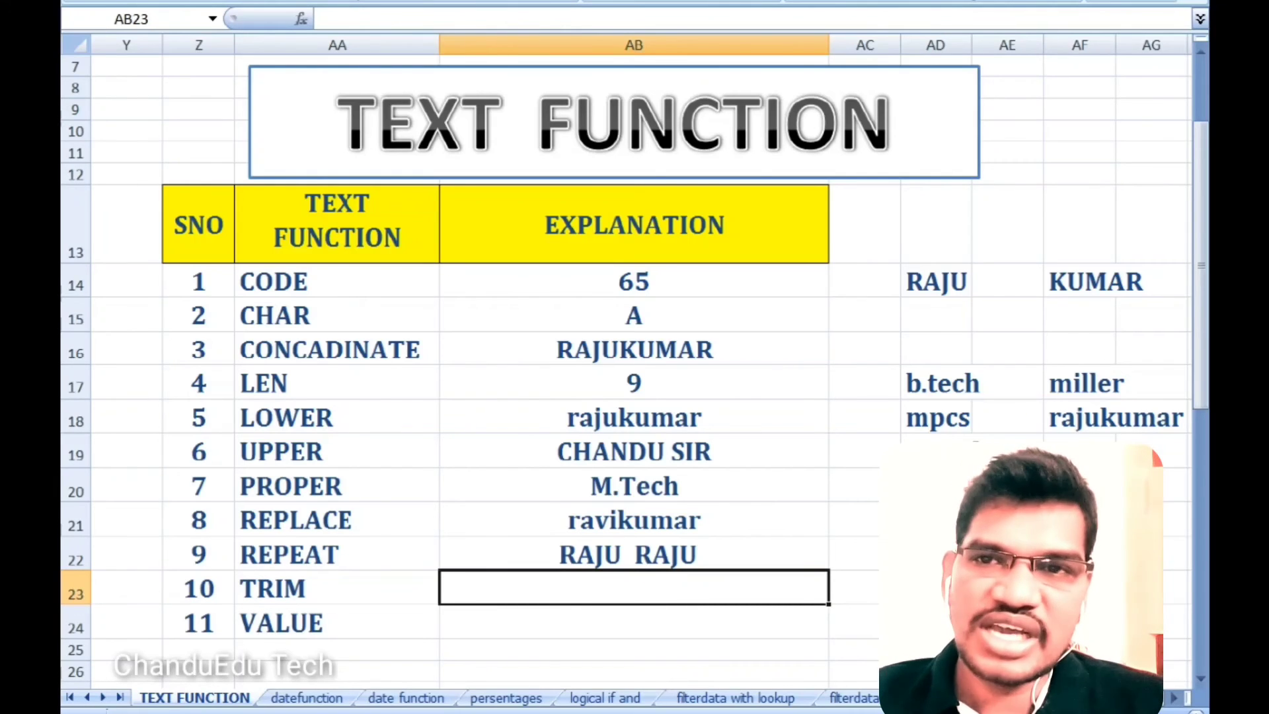
text(=)
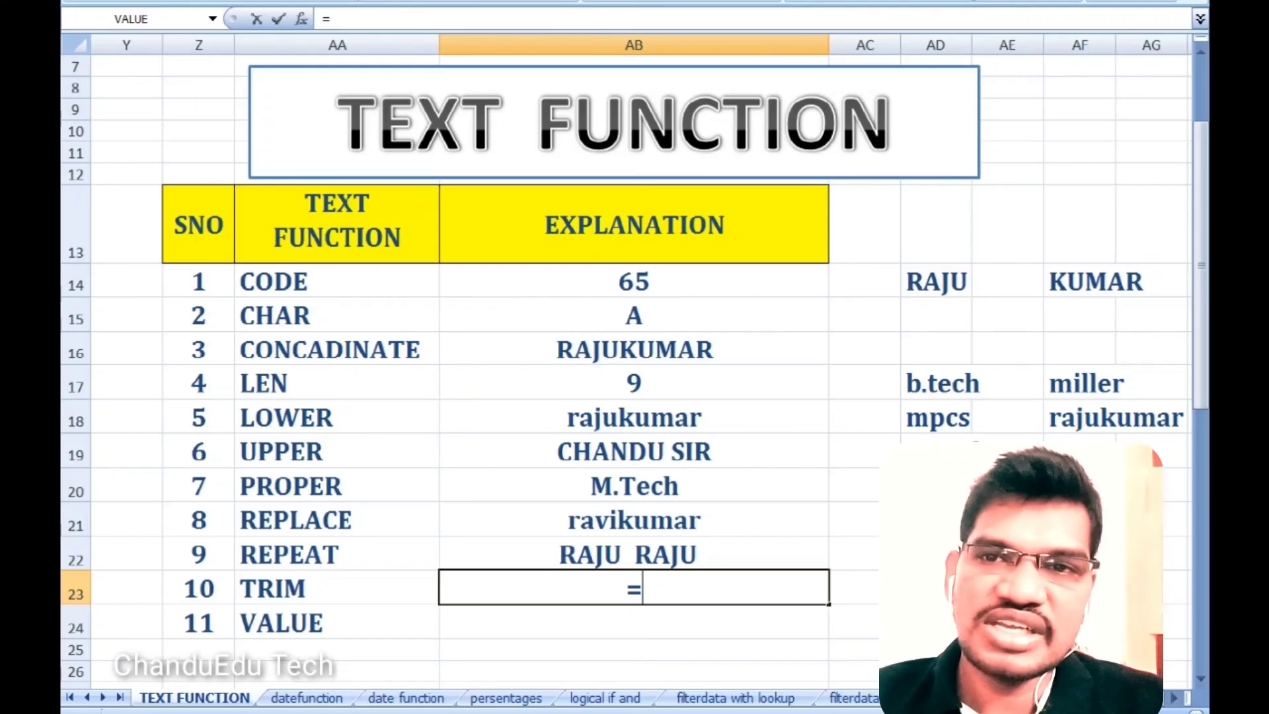
text(TRI)
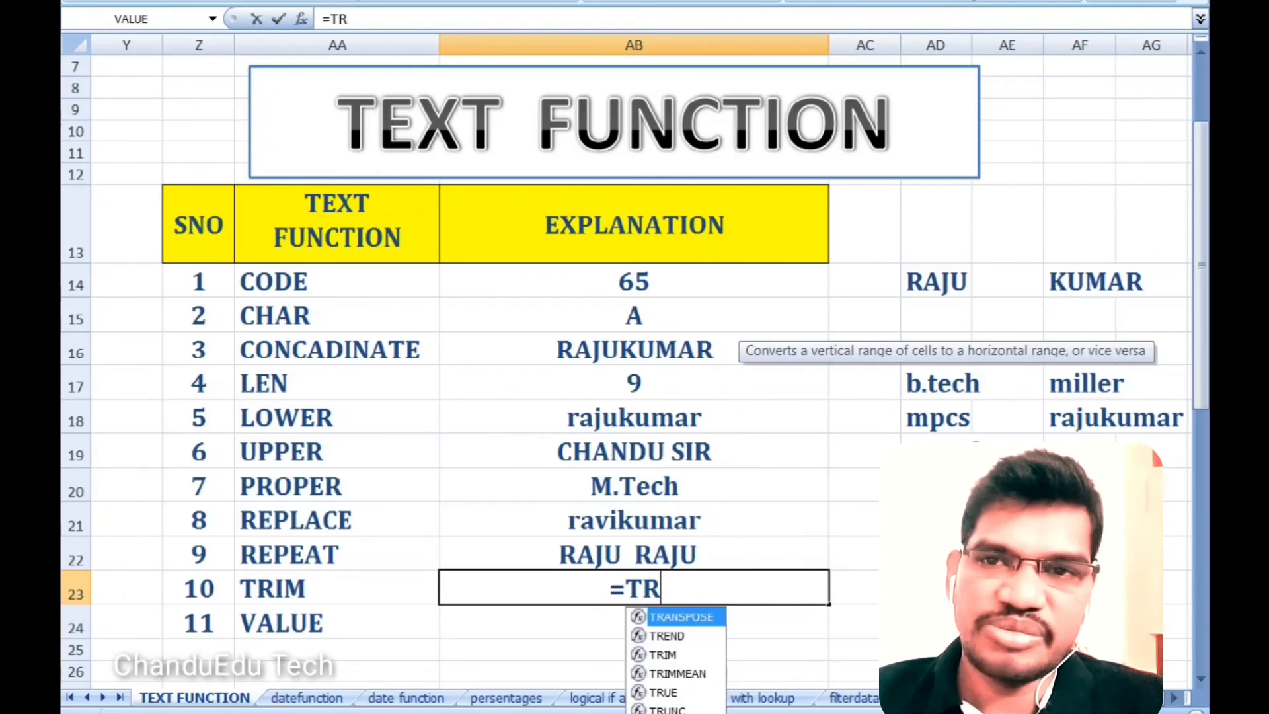